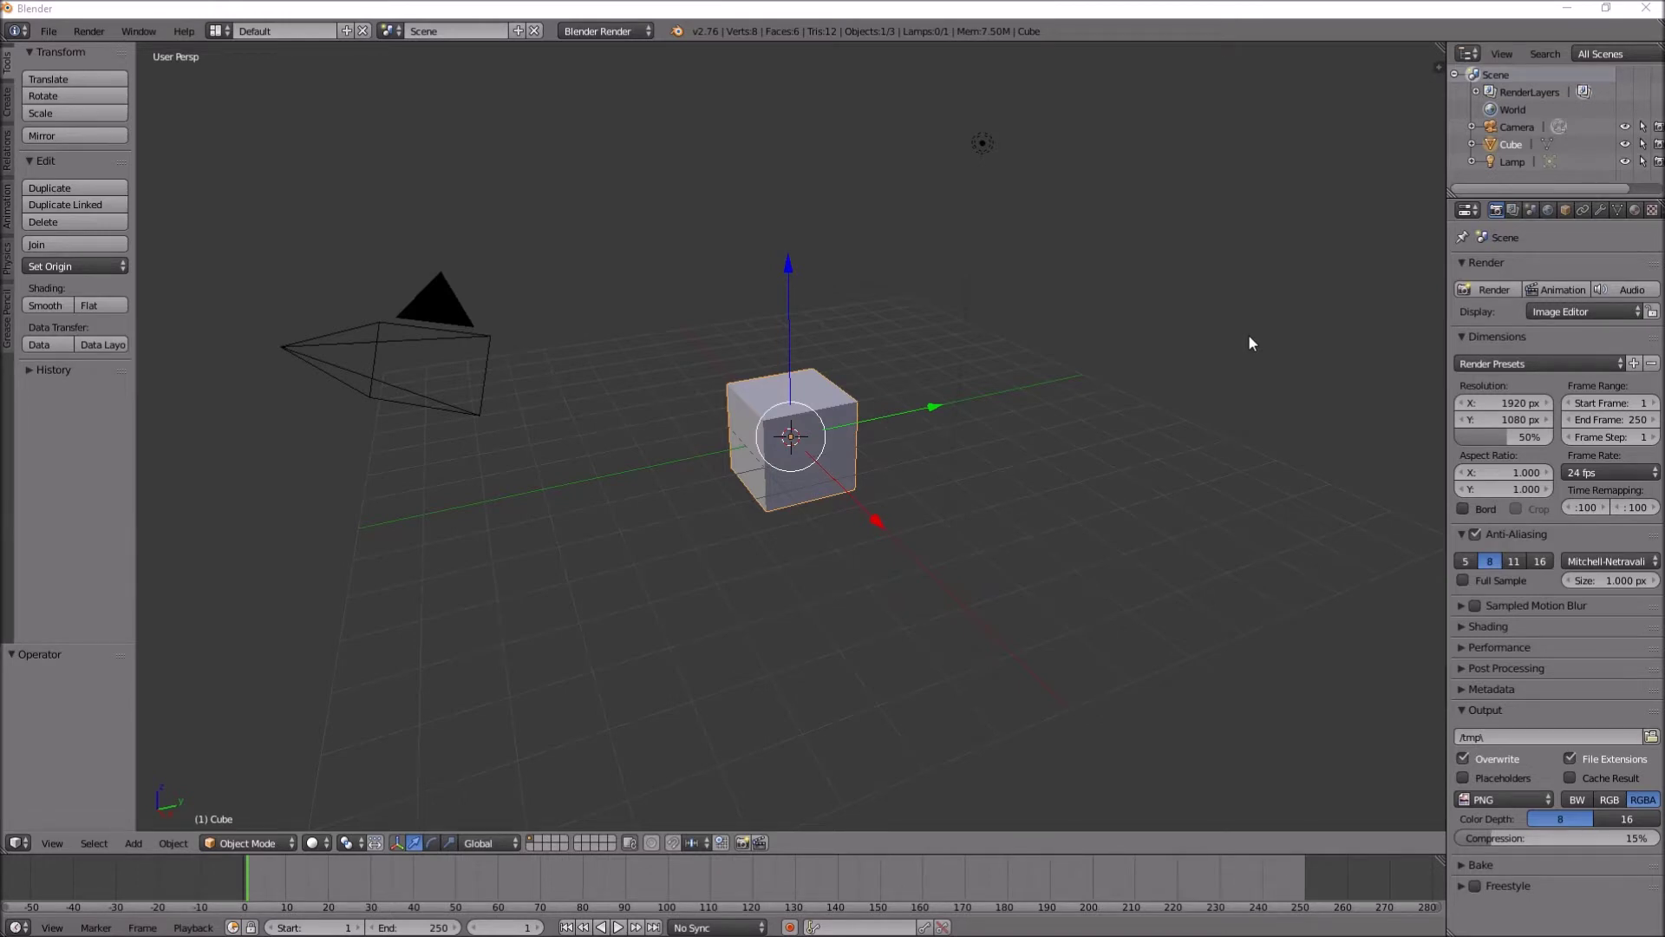
Step: Delete the default cube and add a mesh circle at the scene origin
key(Delete)
click(829, 465)
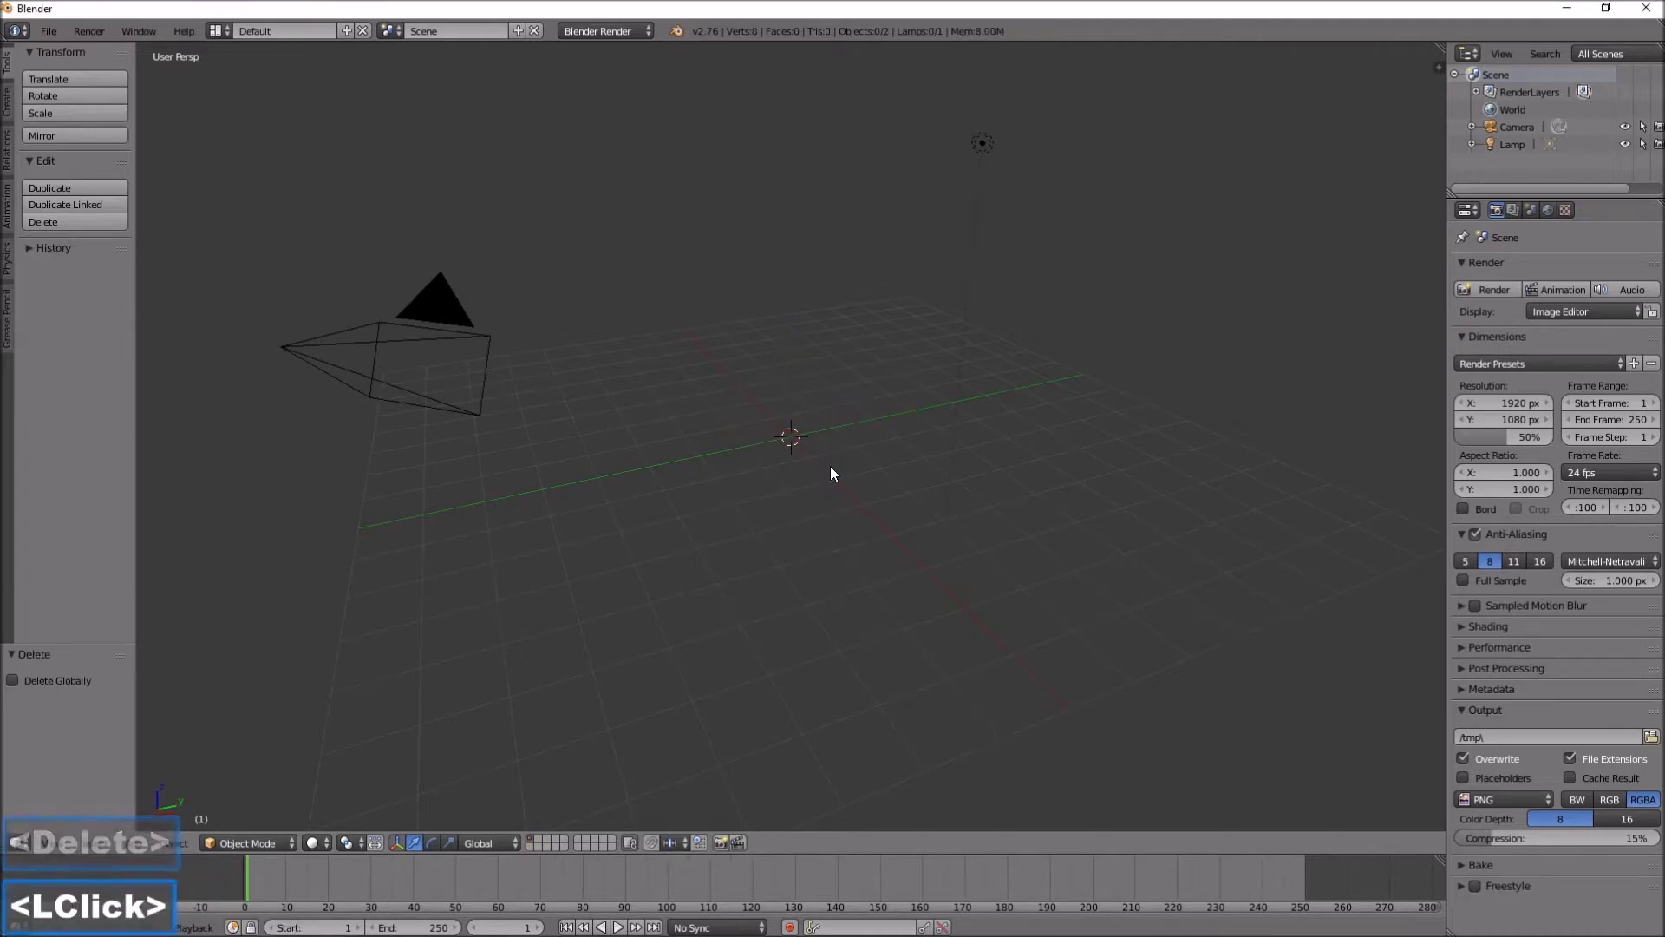
key(shift+a)
mouse_move(830, 469)
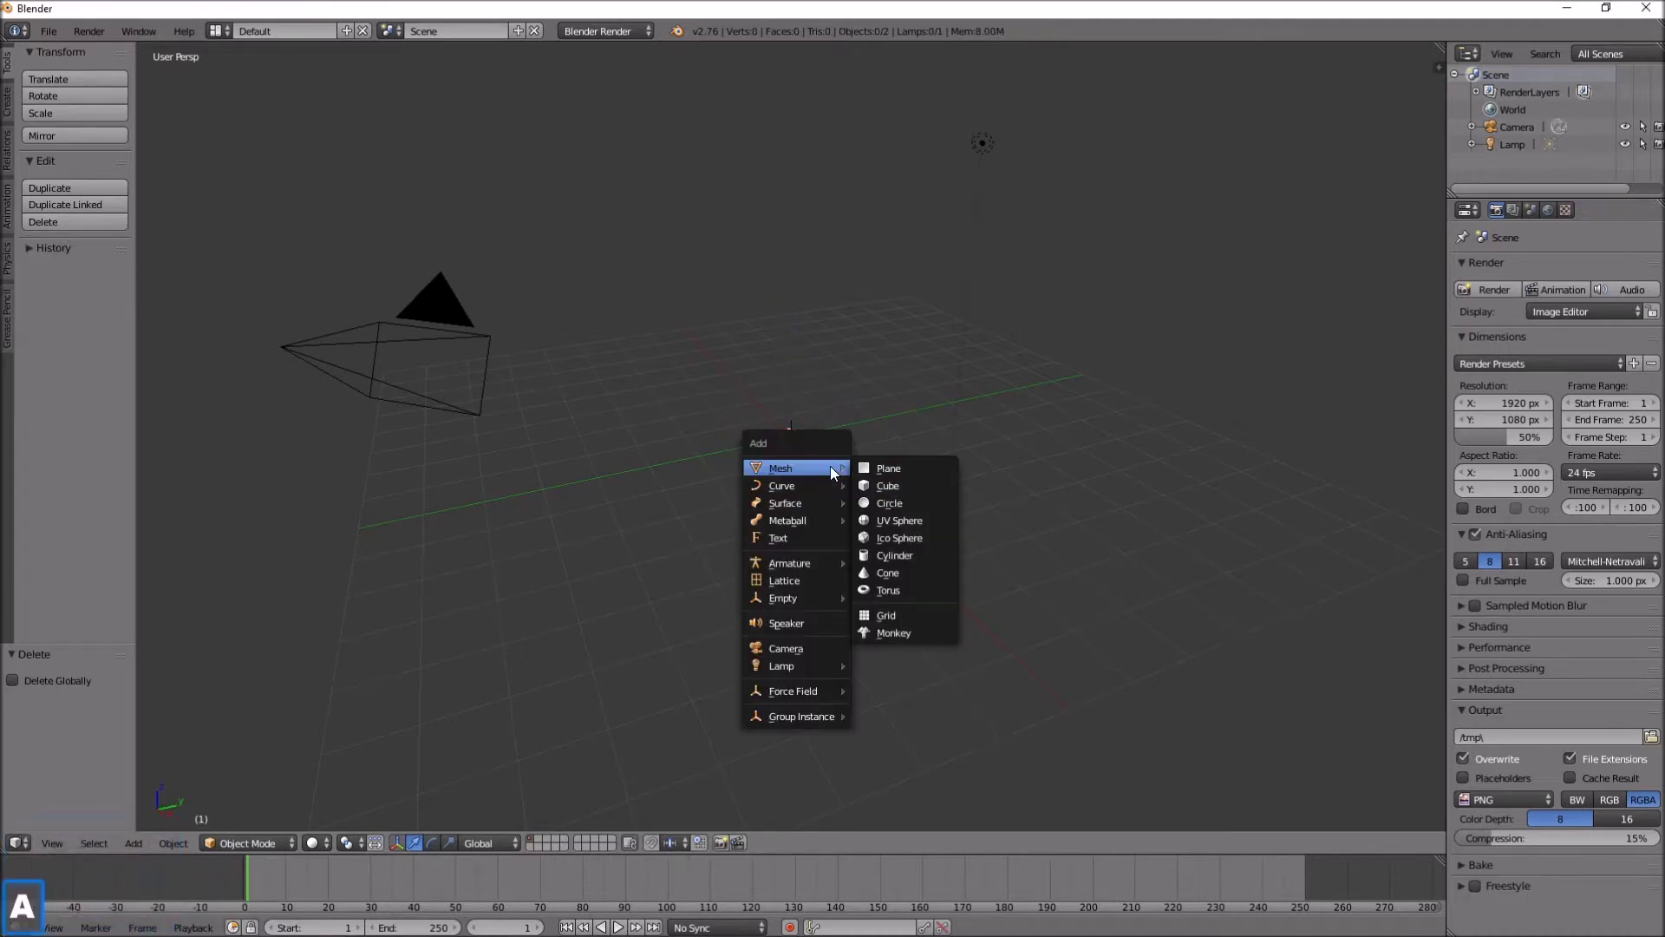
click(887, 503)
scroll(834, 504, up, 3)
scroll(833, 503, up, 4)
scroll(831, 507, down, 7)
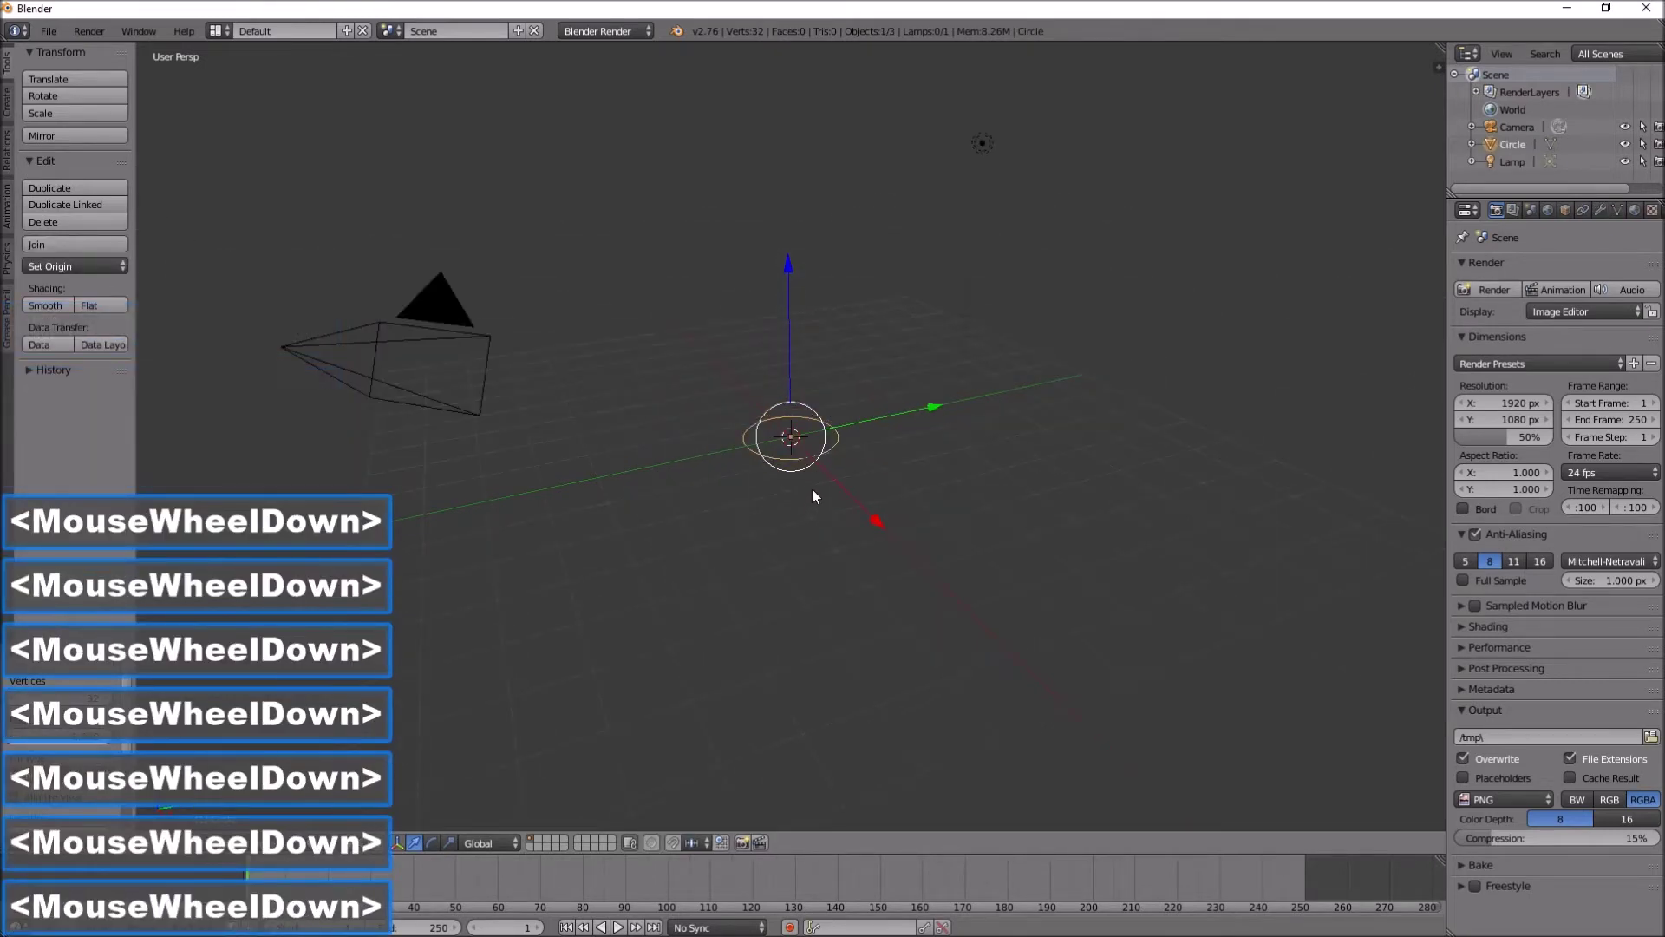
Step: Extrude the circle's edge ring along Z and raise it into a tall open-topped tube
key(Tab)
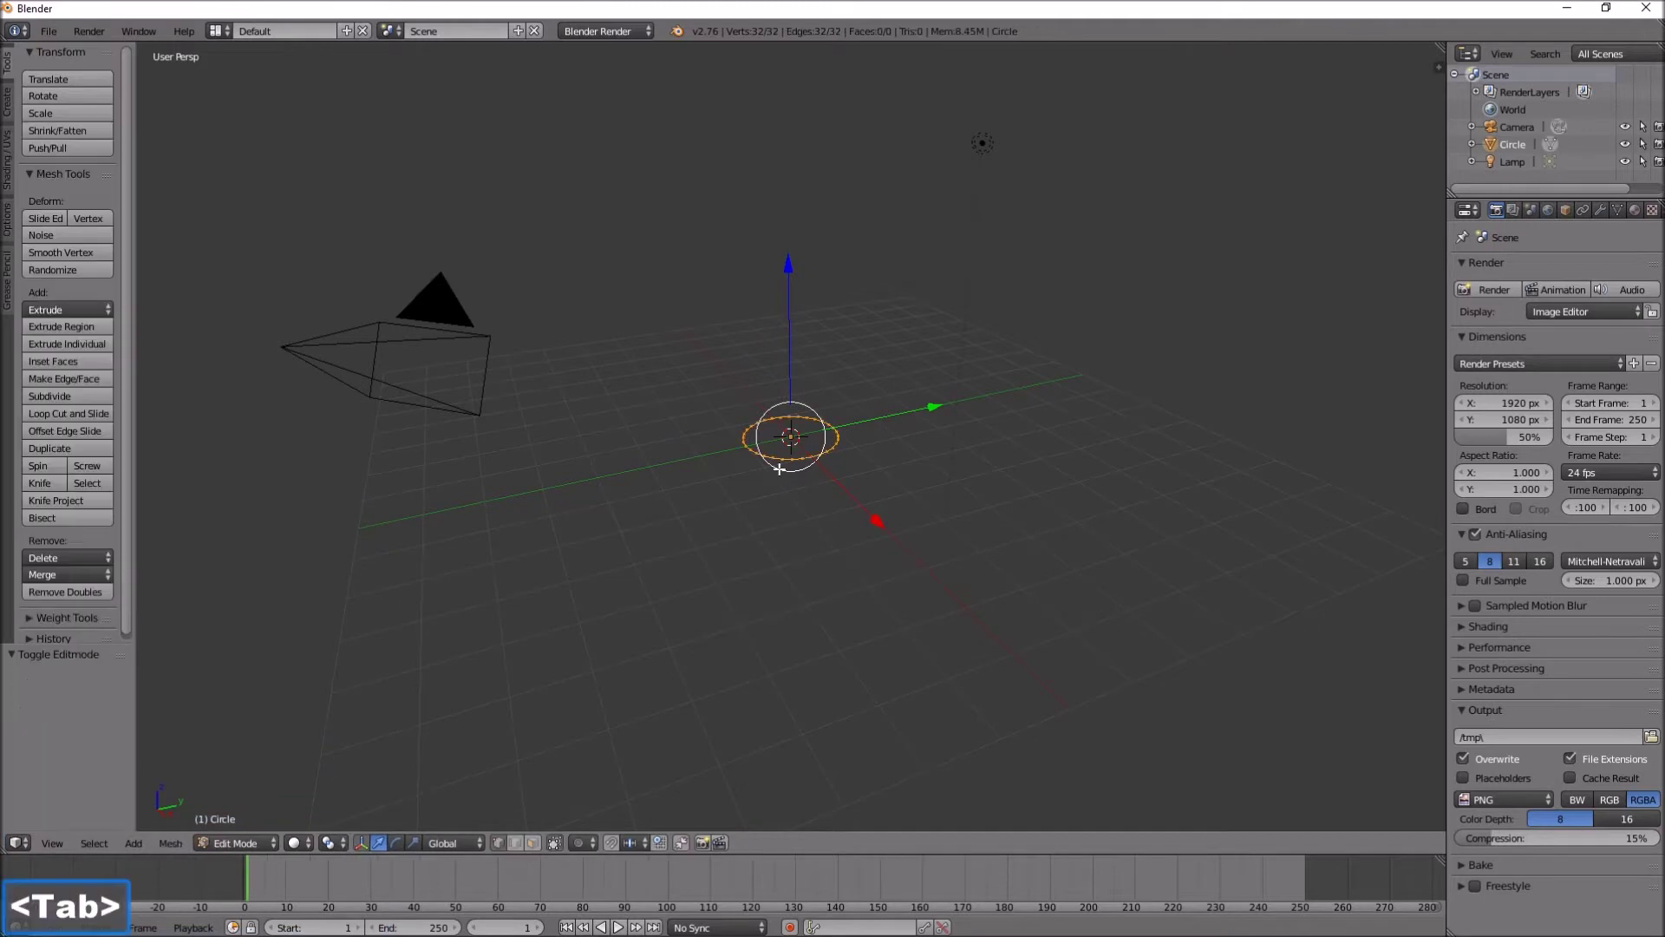
scroll(798, 464, up, 9)
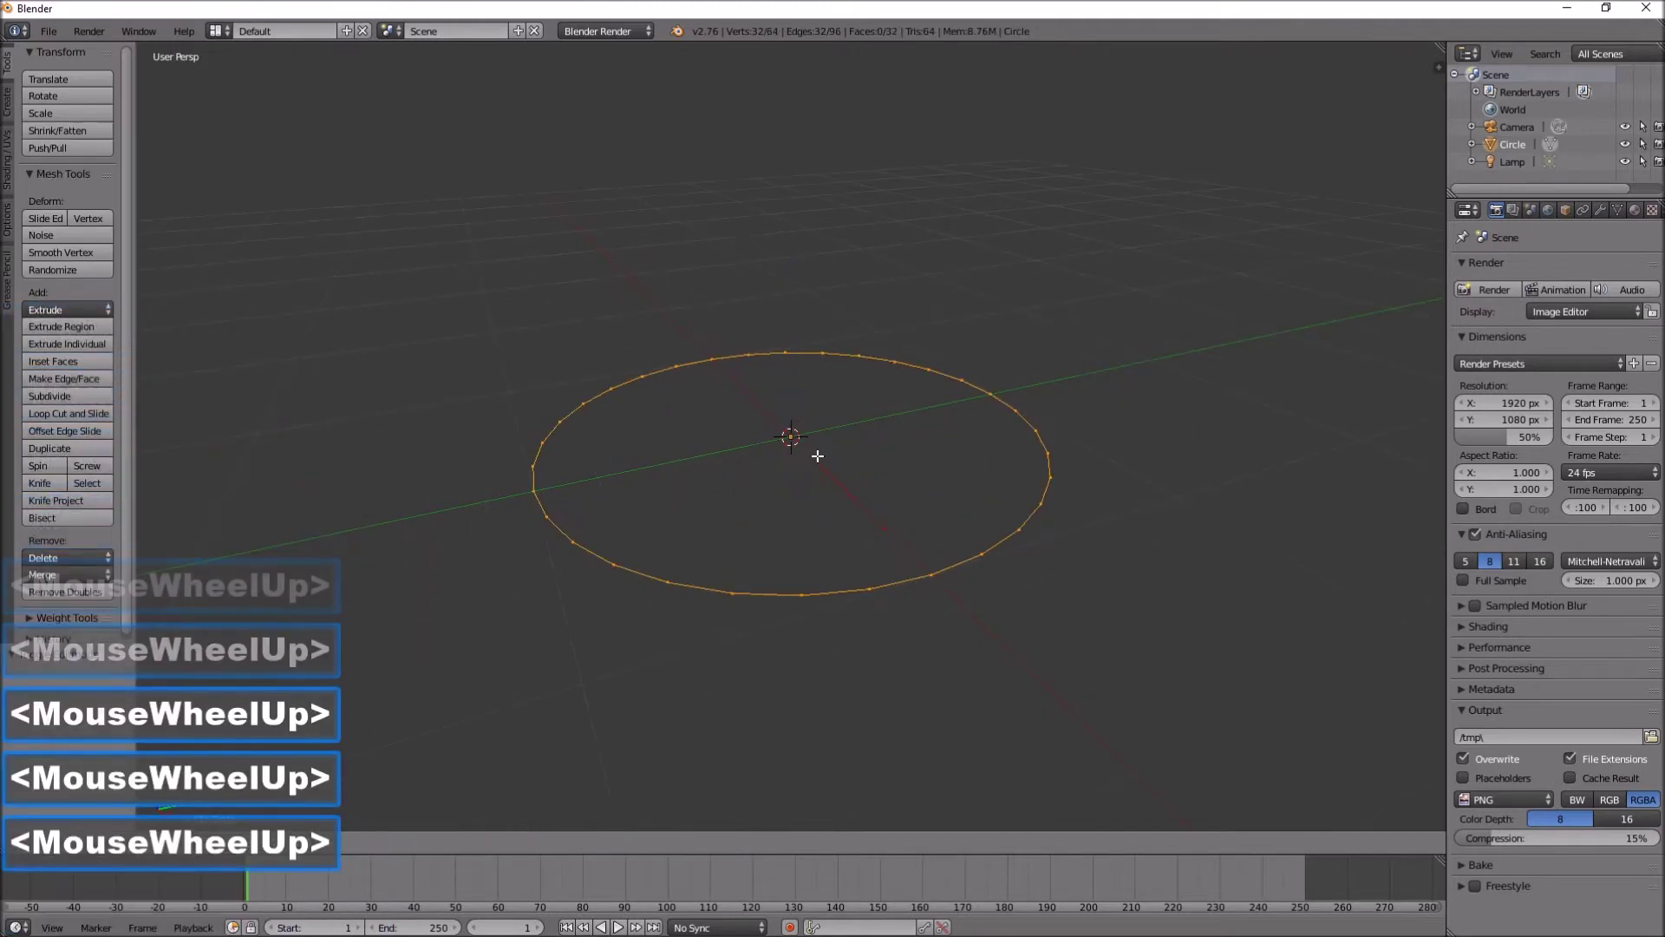
key(e)
key(z)
click(810, 188)
scroll(886, 387, down, 12)
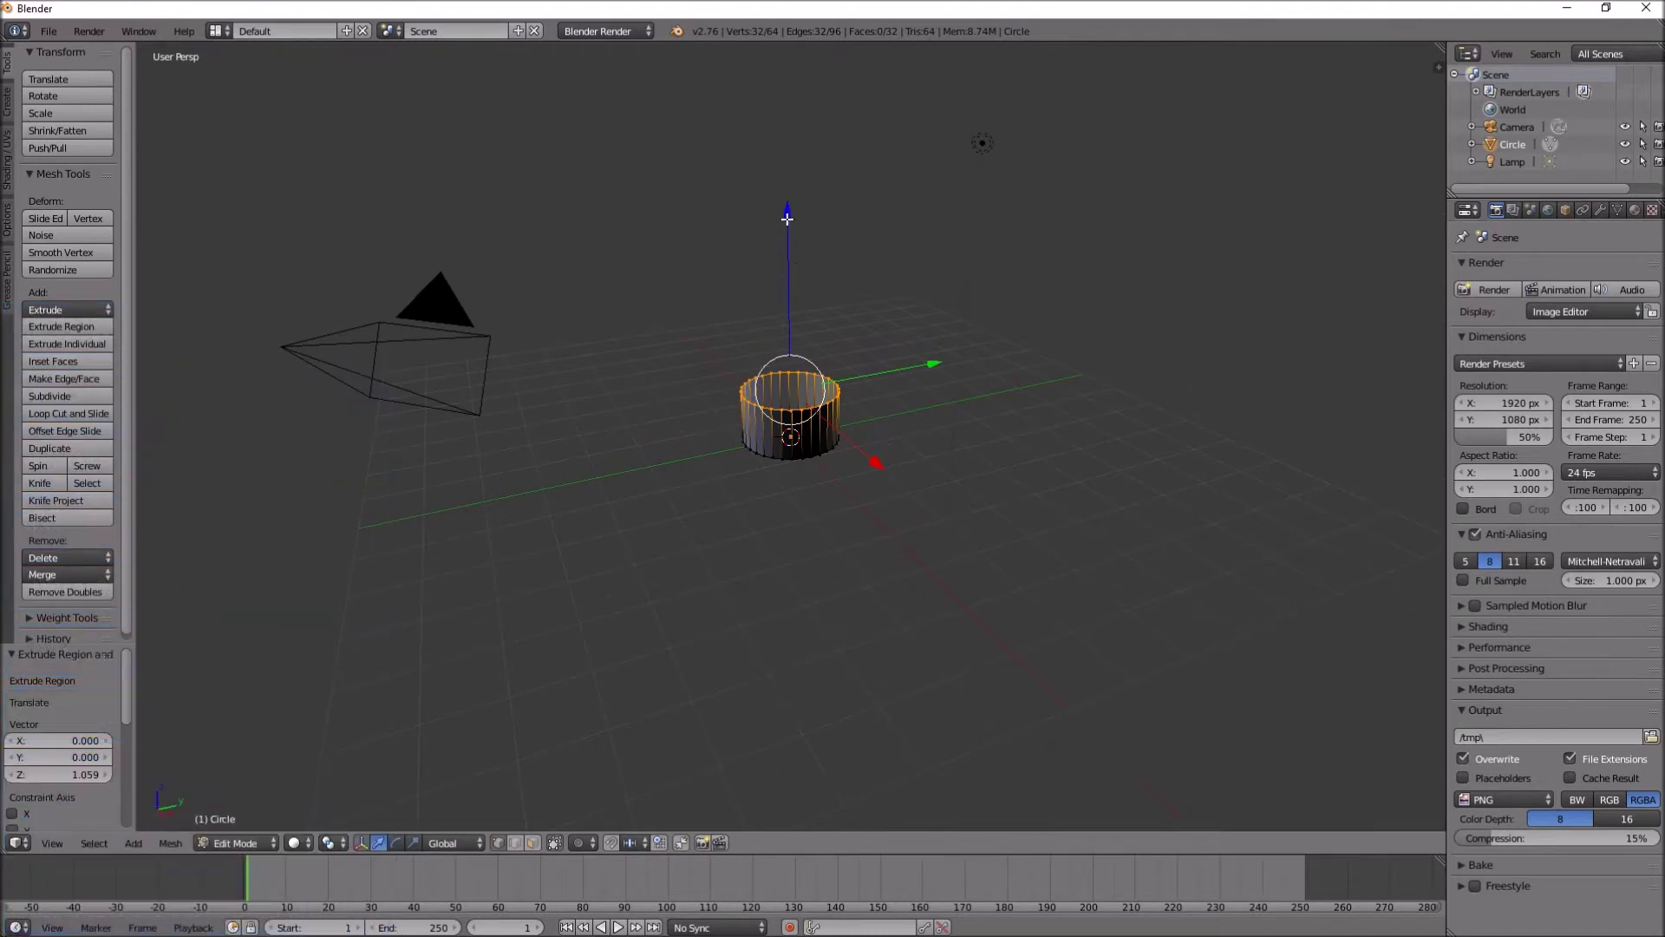
drag(787, 212, 787, 91)
scroll(926, 420, down, 4)
scroll(927, 419, up, 5)
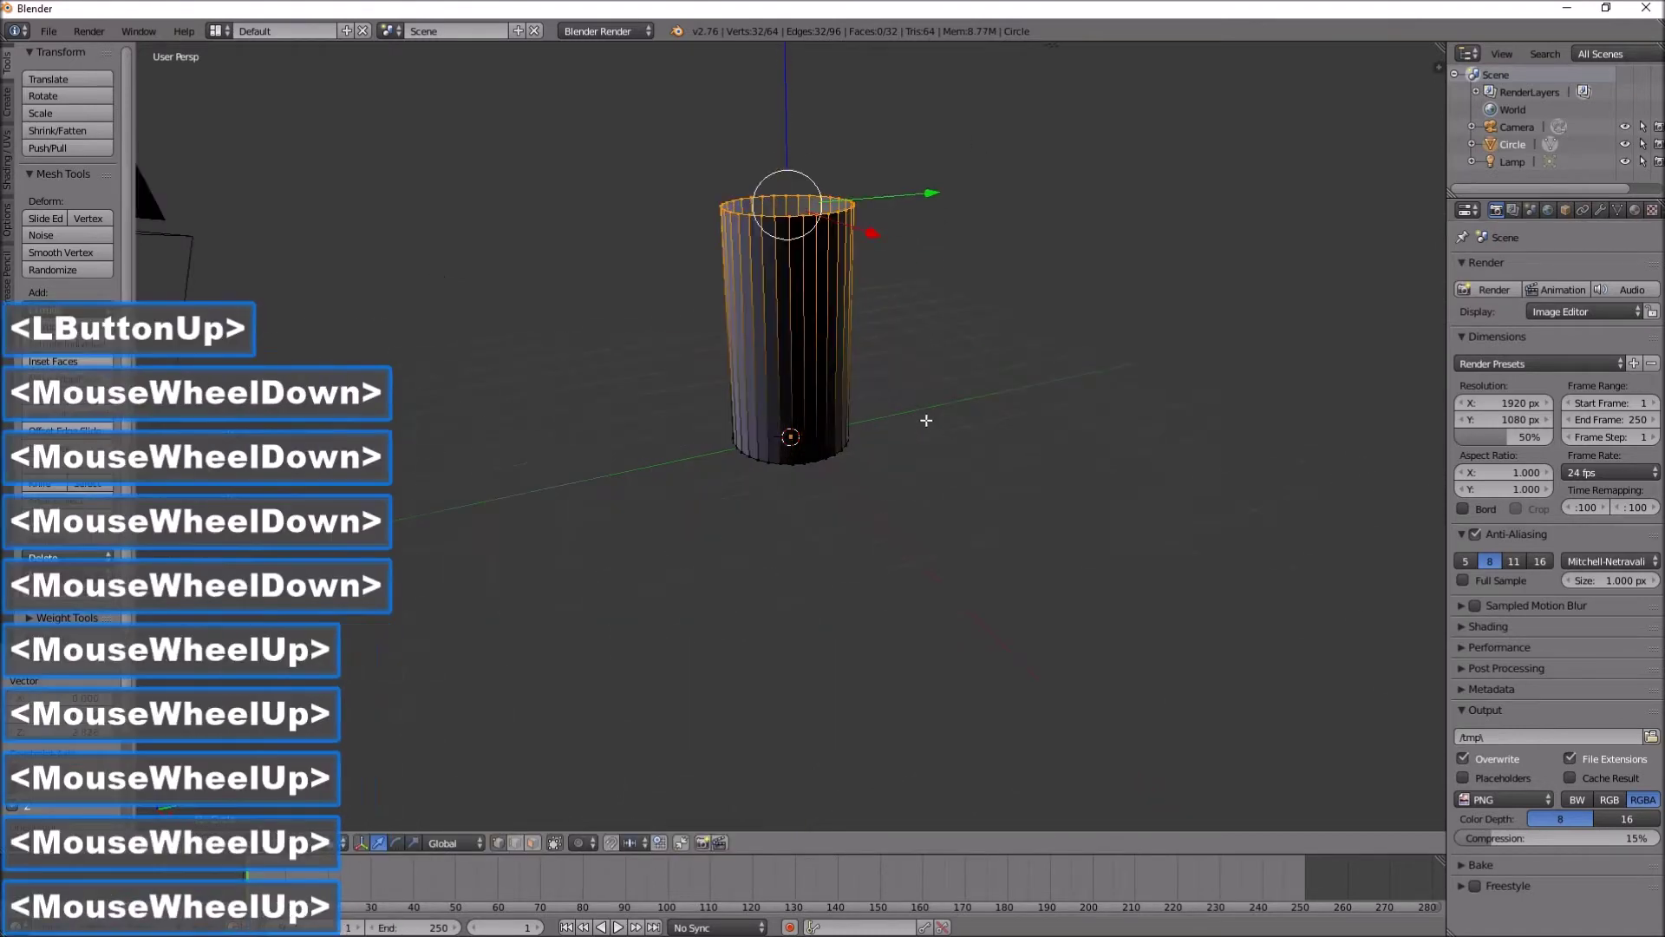
middle_drag(937, 342, 809, 219)
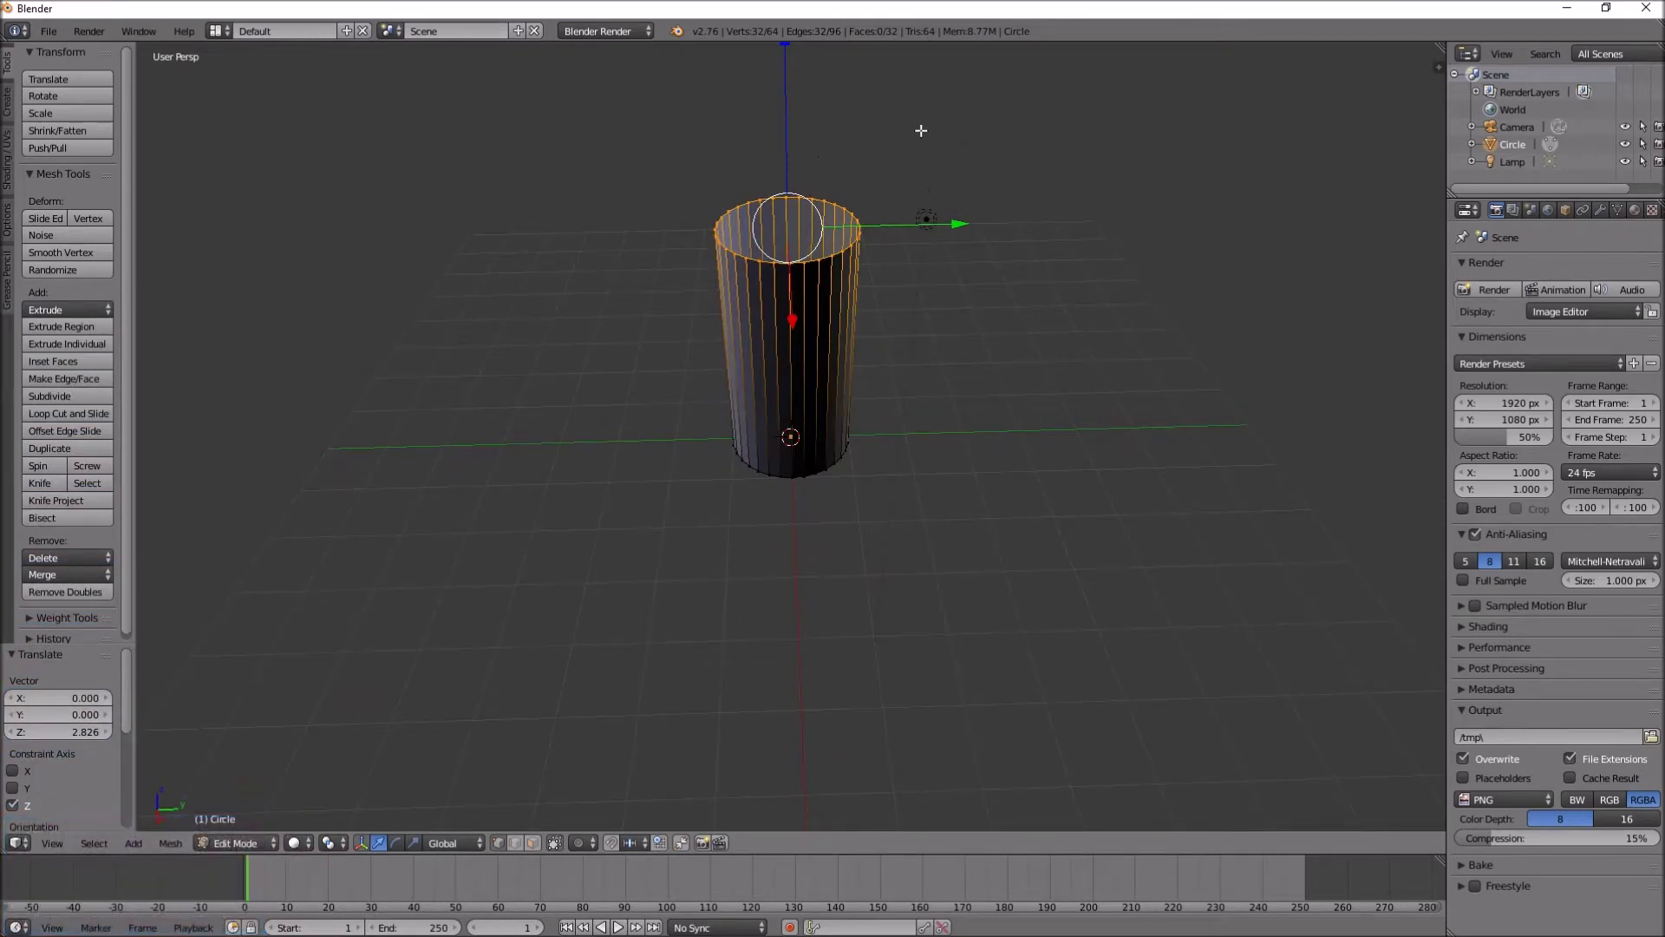
Step: Deselect all, switch to top view, and box-select one vertex on the top ring's outer rim
key(KP_Decimal)
middle_drag(714, 787, 824, 606)
middle_drag(987, 537, 1126, 561)
key(a)
middle_drag(1040, 531, 1163, 539)
key(KP_7)
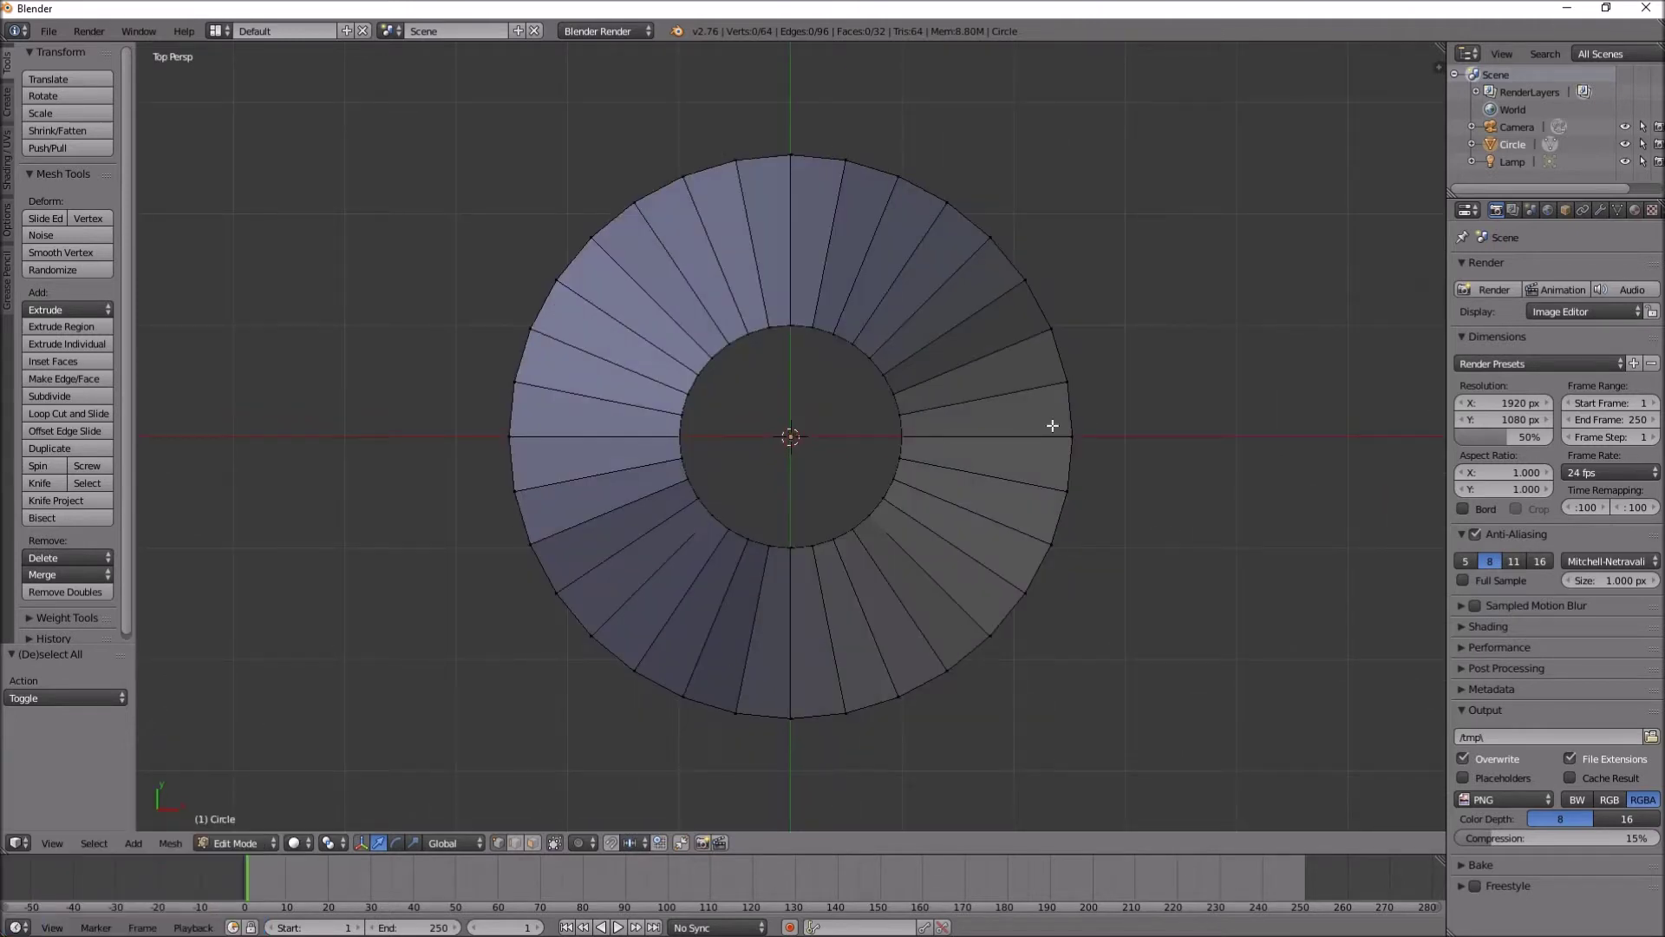
key(b)
drag(1045, 420, 1120, 489)
middle_drag(1134, 586, 1093, 453)
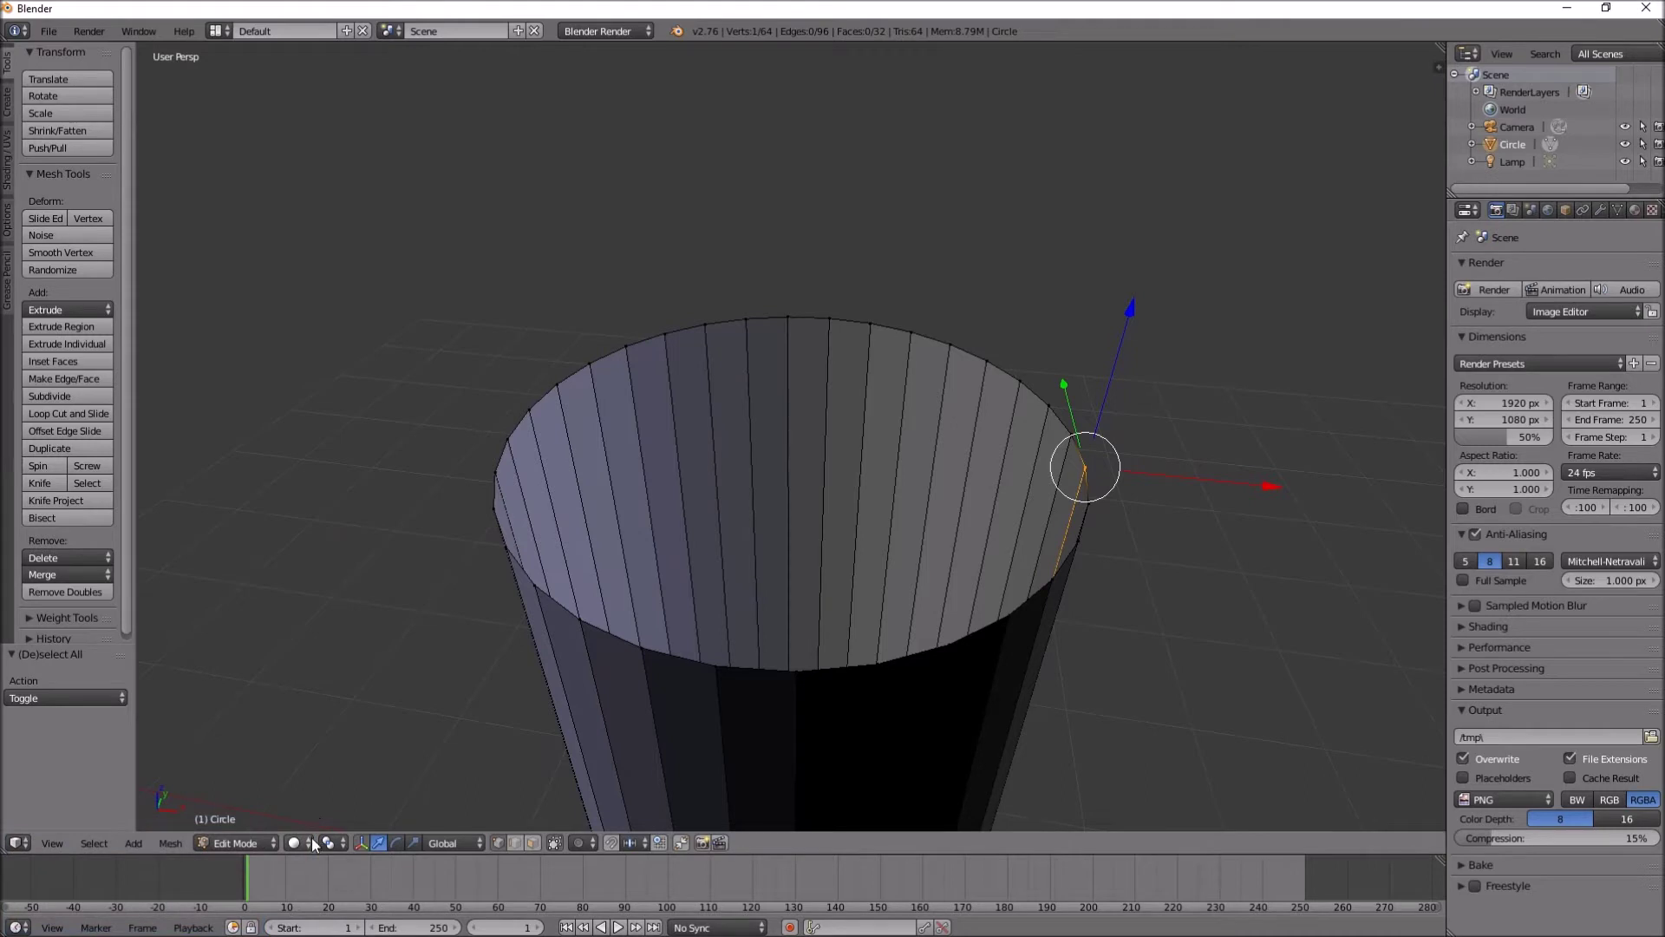
Step: Set the pivot point to 3D Cursor and snap the cursor onto the selected rim vertex
click(313, 844)
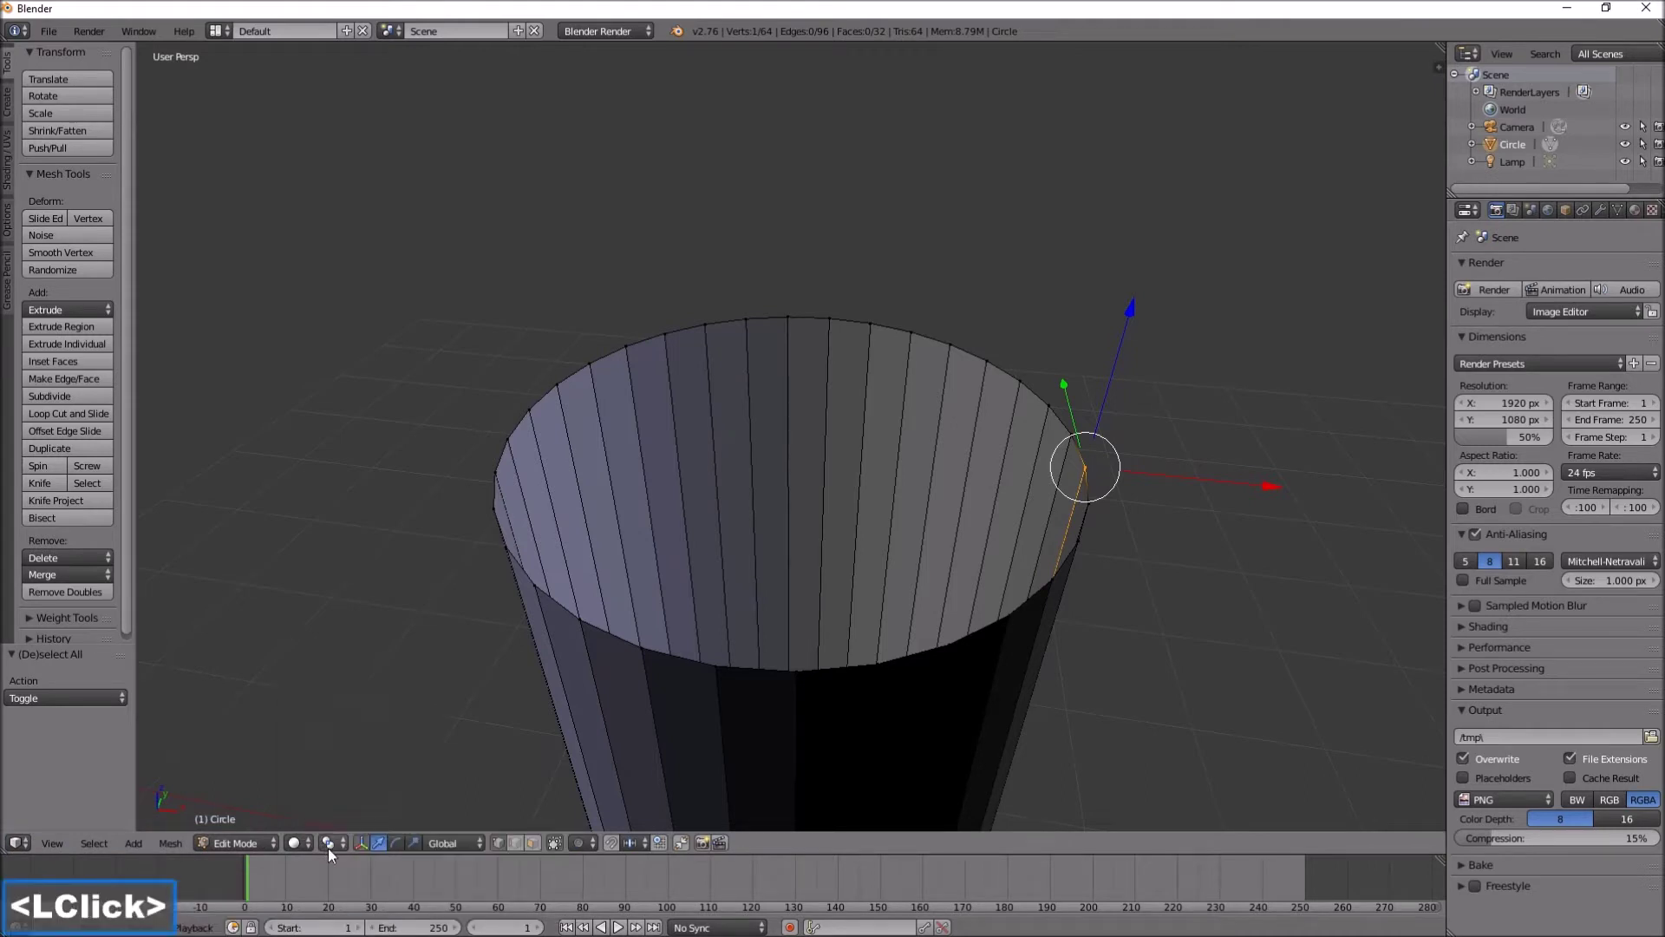
click(333, 844)
click(360, 804)
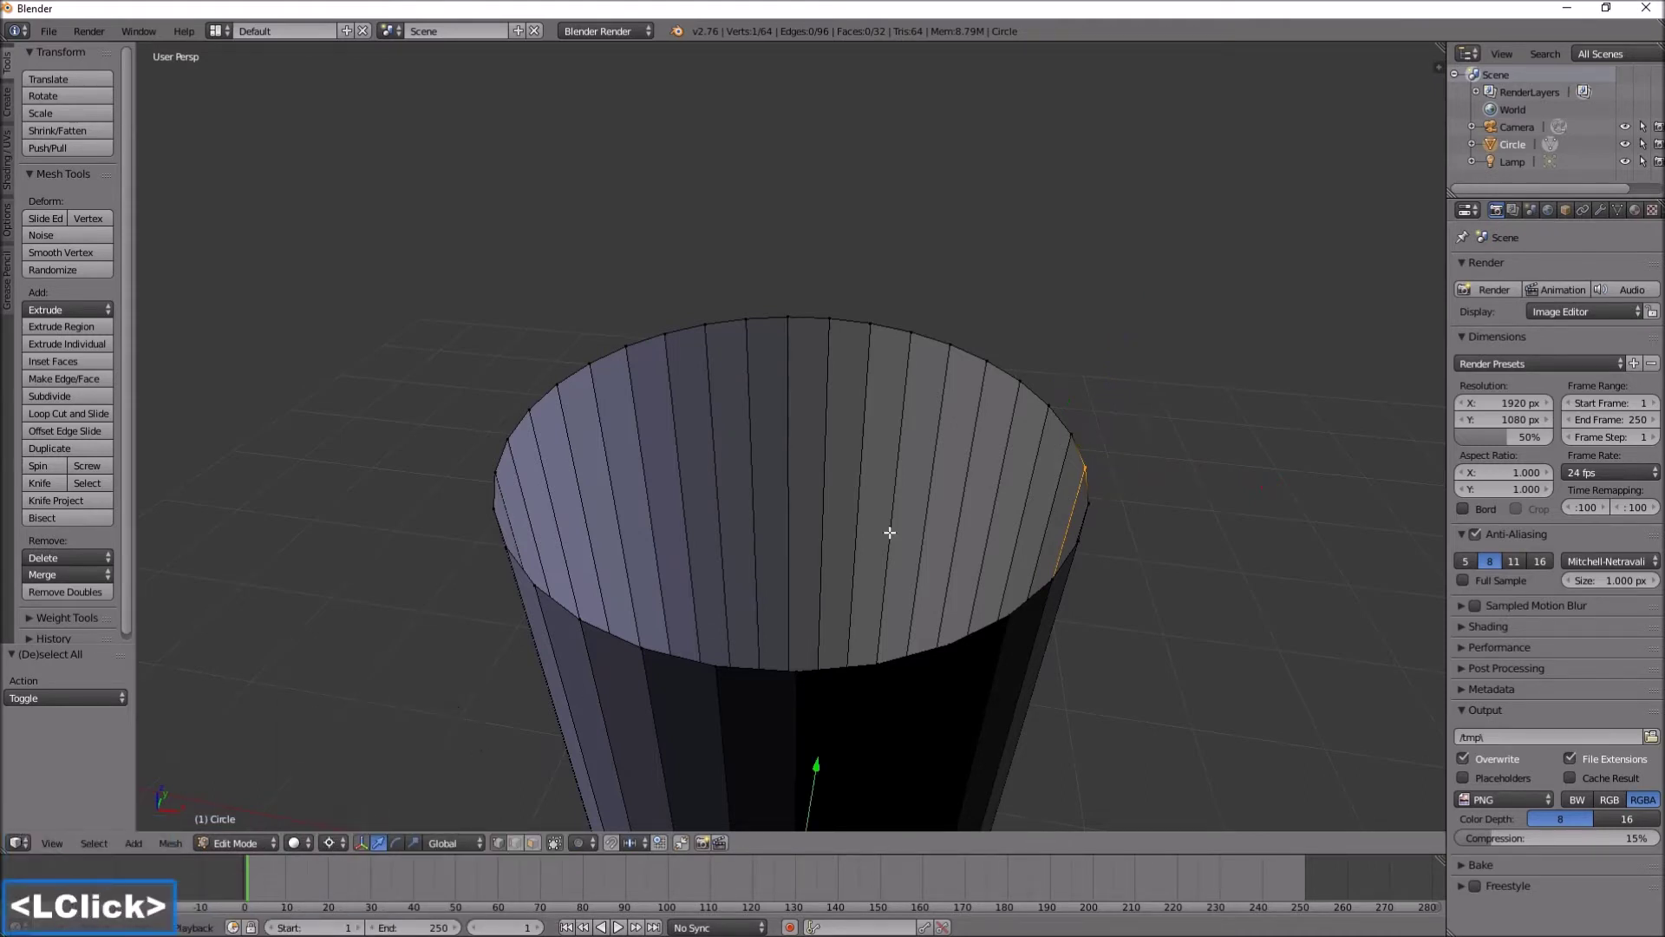
key(shift+s)
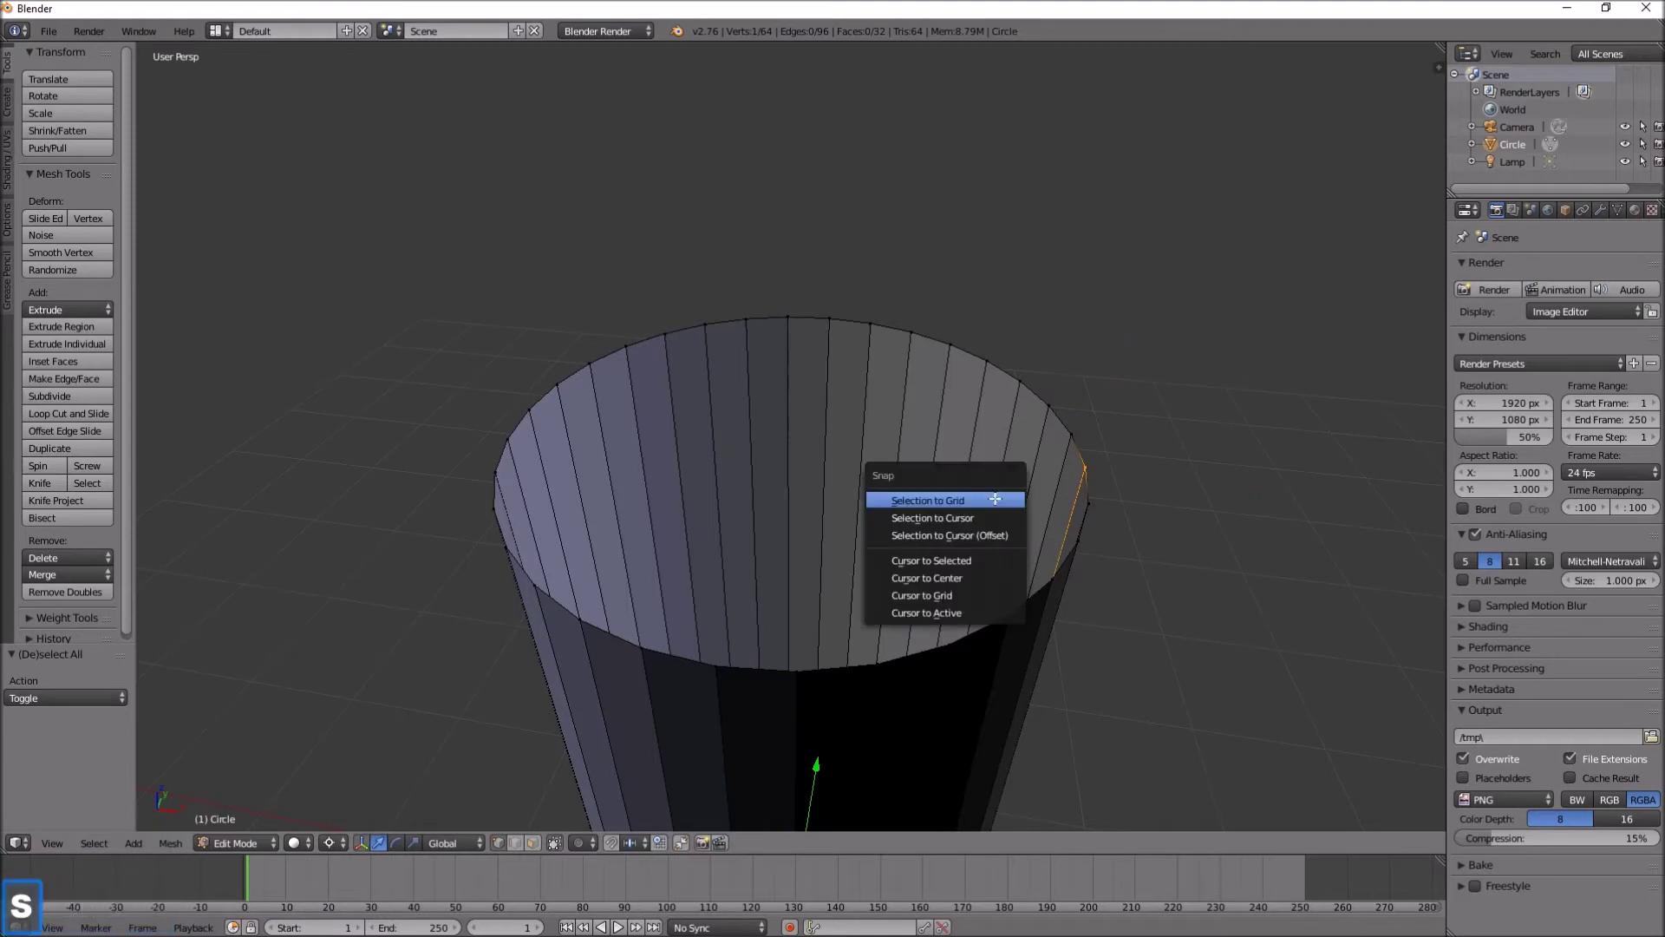
click(948, 562)
Step: Box-select the cylinder's whole top ring of vertices
middle_drag(1095, 586, 1171, 605)
key(b)
drag(416, 353, 1205, 550)
middle_drag(1246, 556, 1237, 552)
scroll(1096, 541, down, 9)
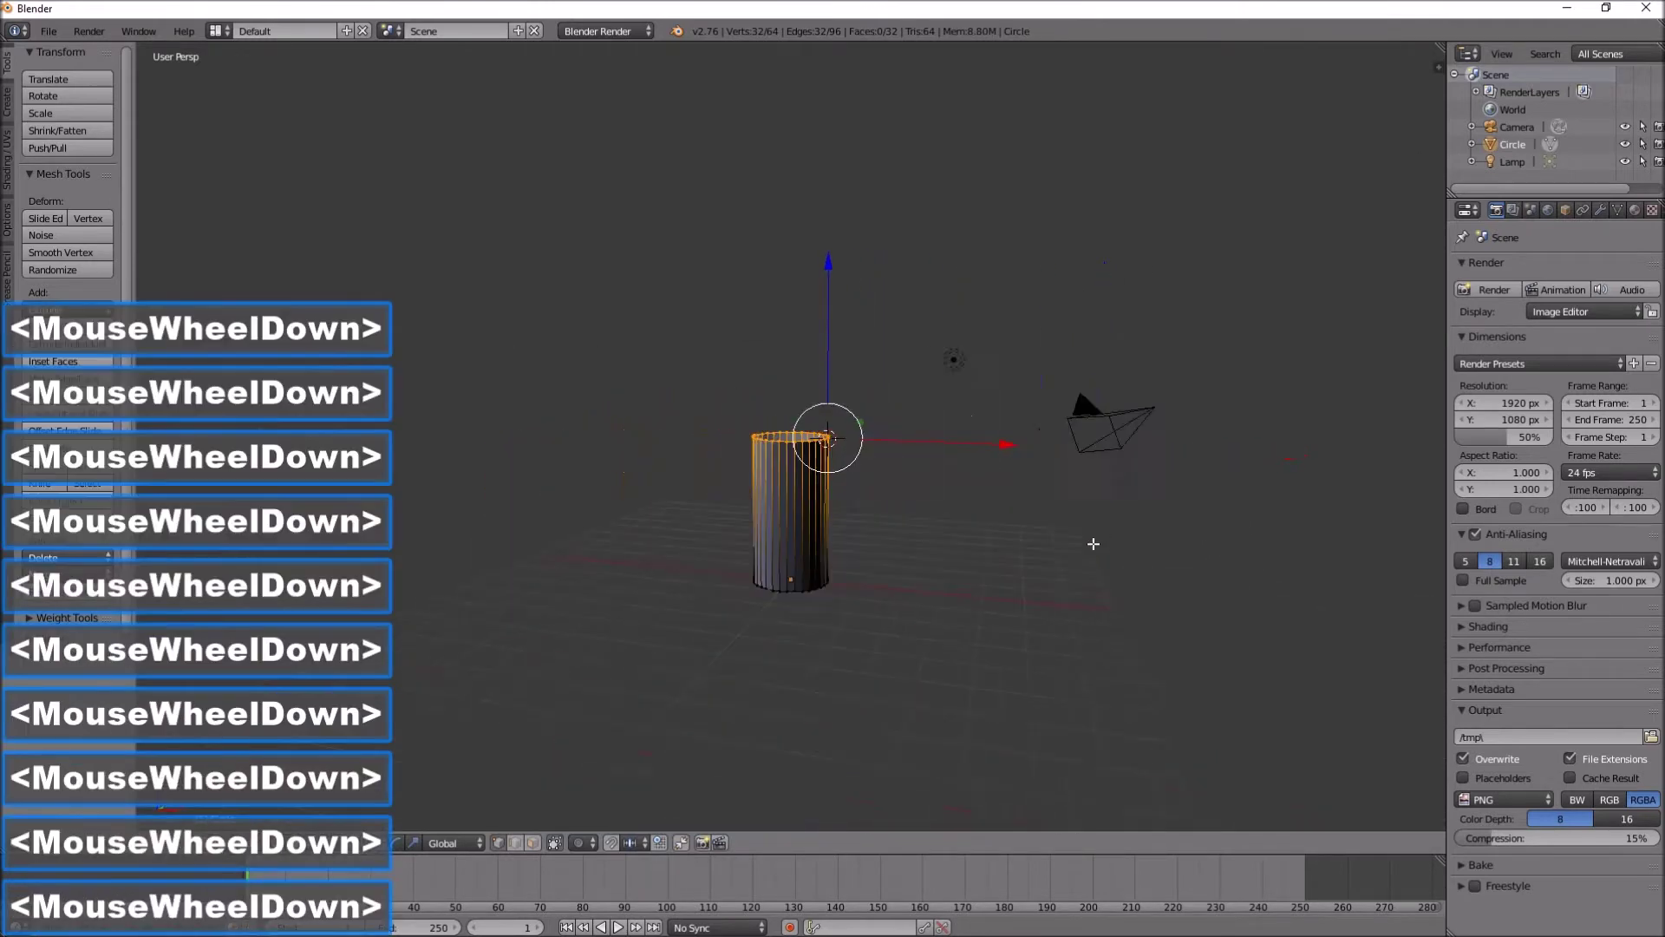
scroll(1092, 542, up, 7)
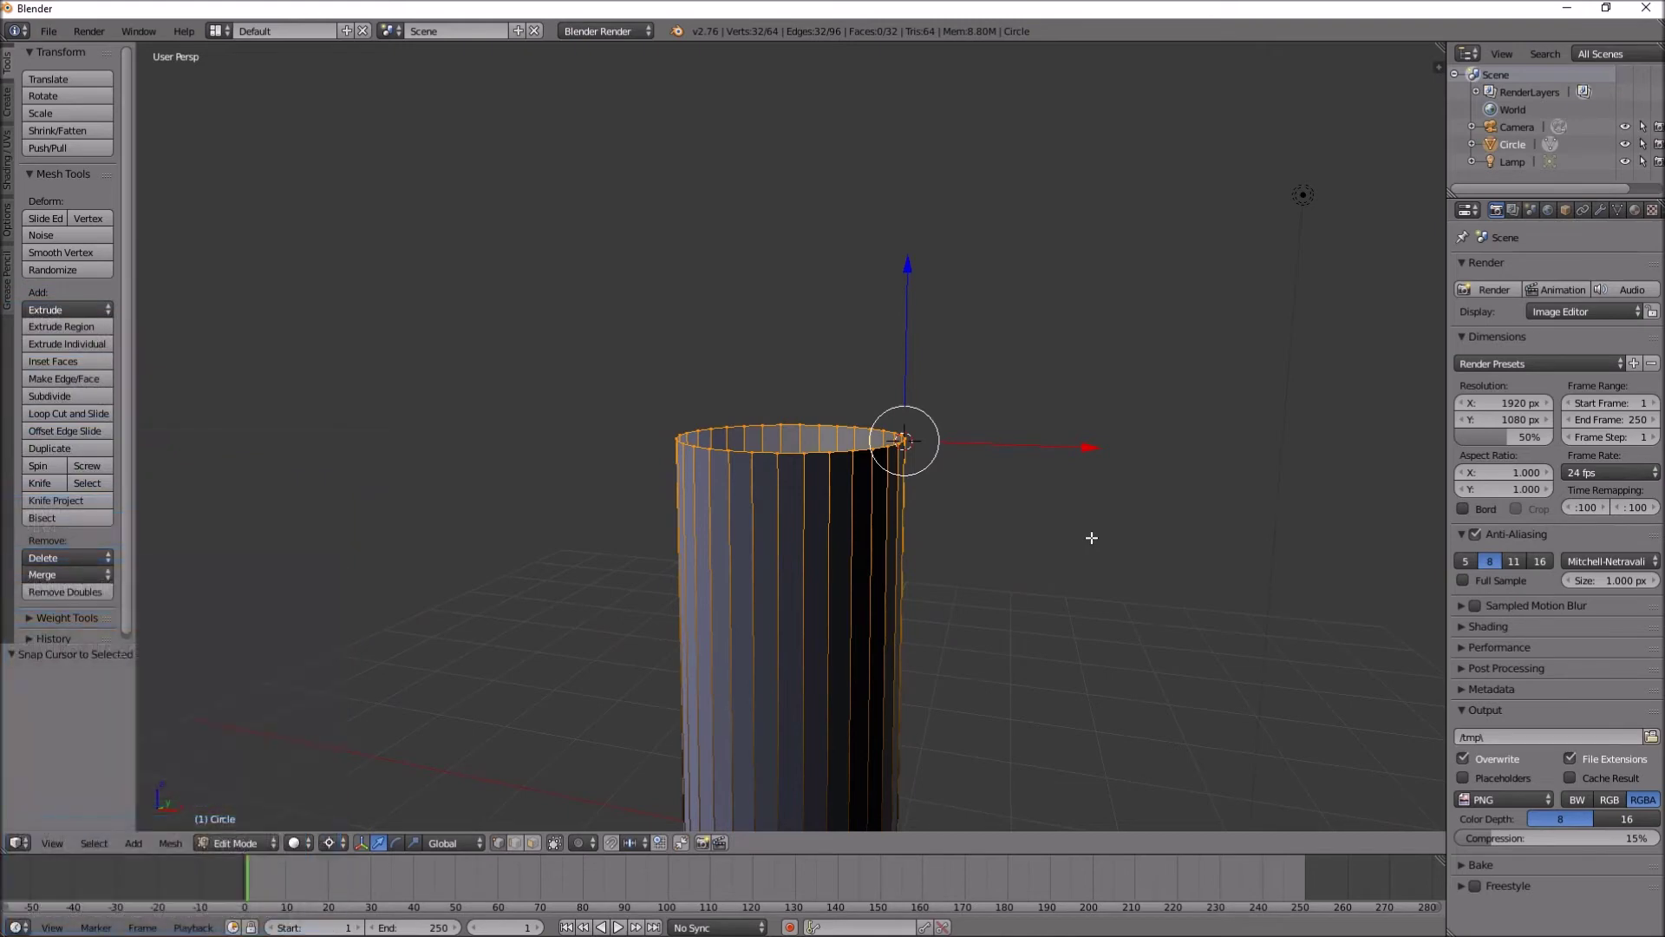
Step: Extrude the top ring and tilt the new rings about Y around the cursor to start the elbow
key(e)
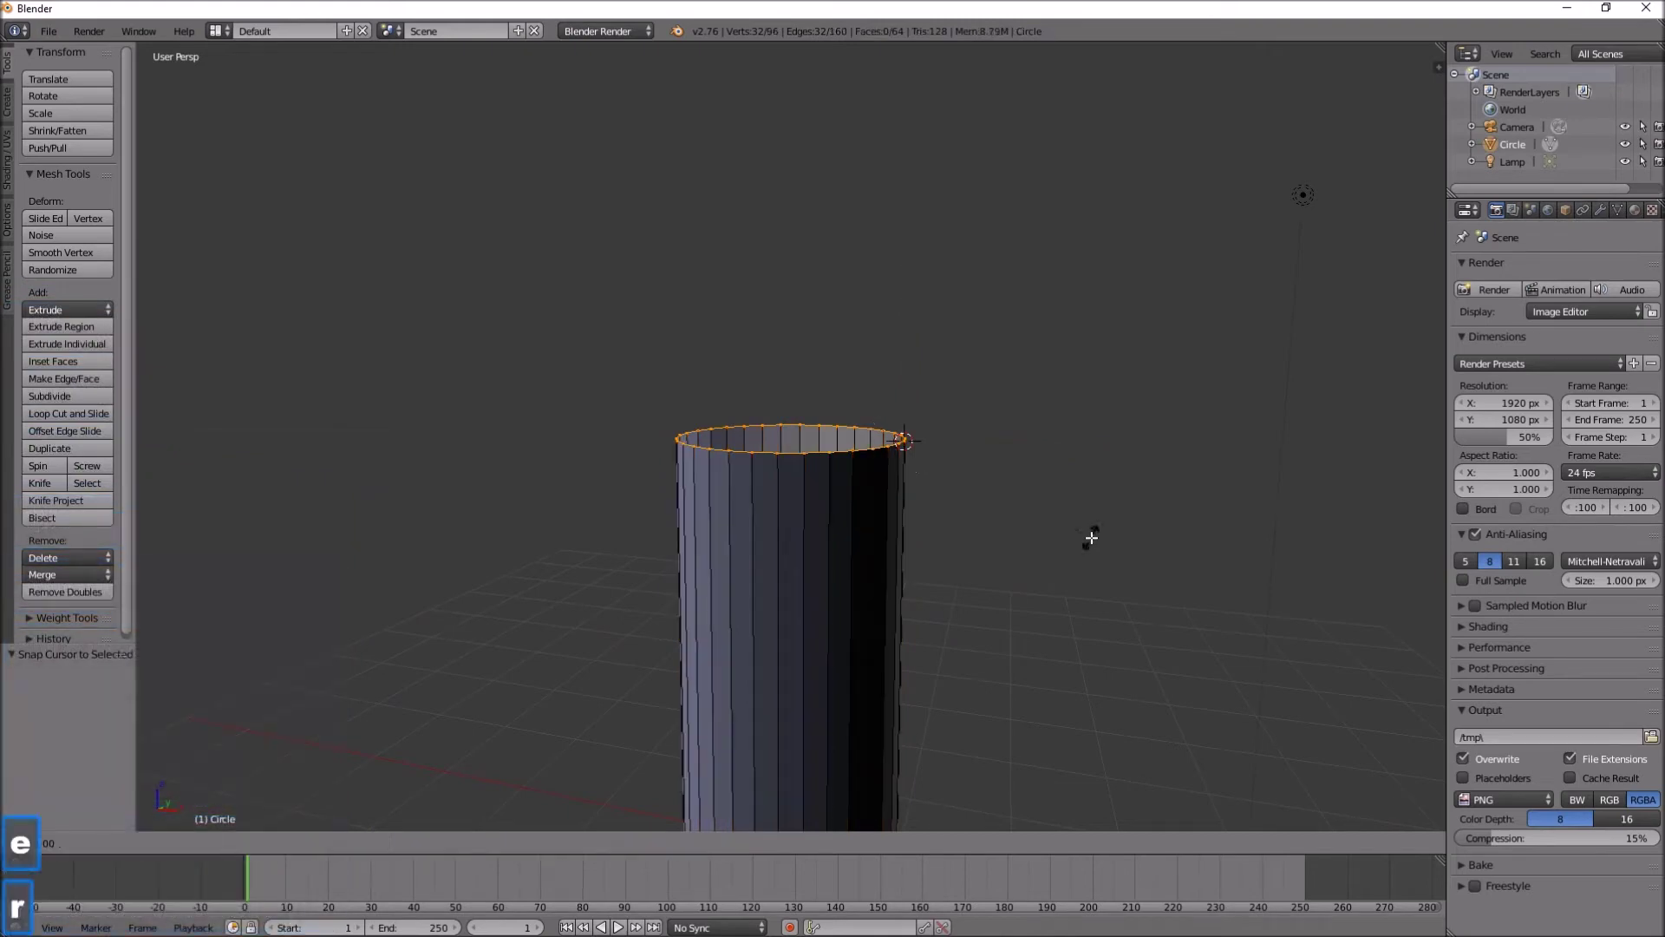
click(1064, 590)
scroll(1084, 511, up, 4)
scroll(1084, 511, down, 2)
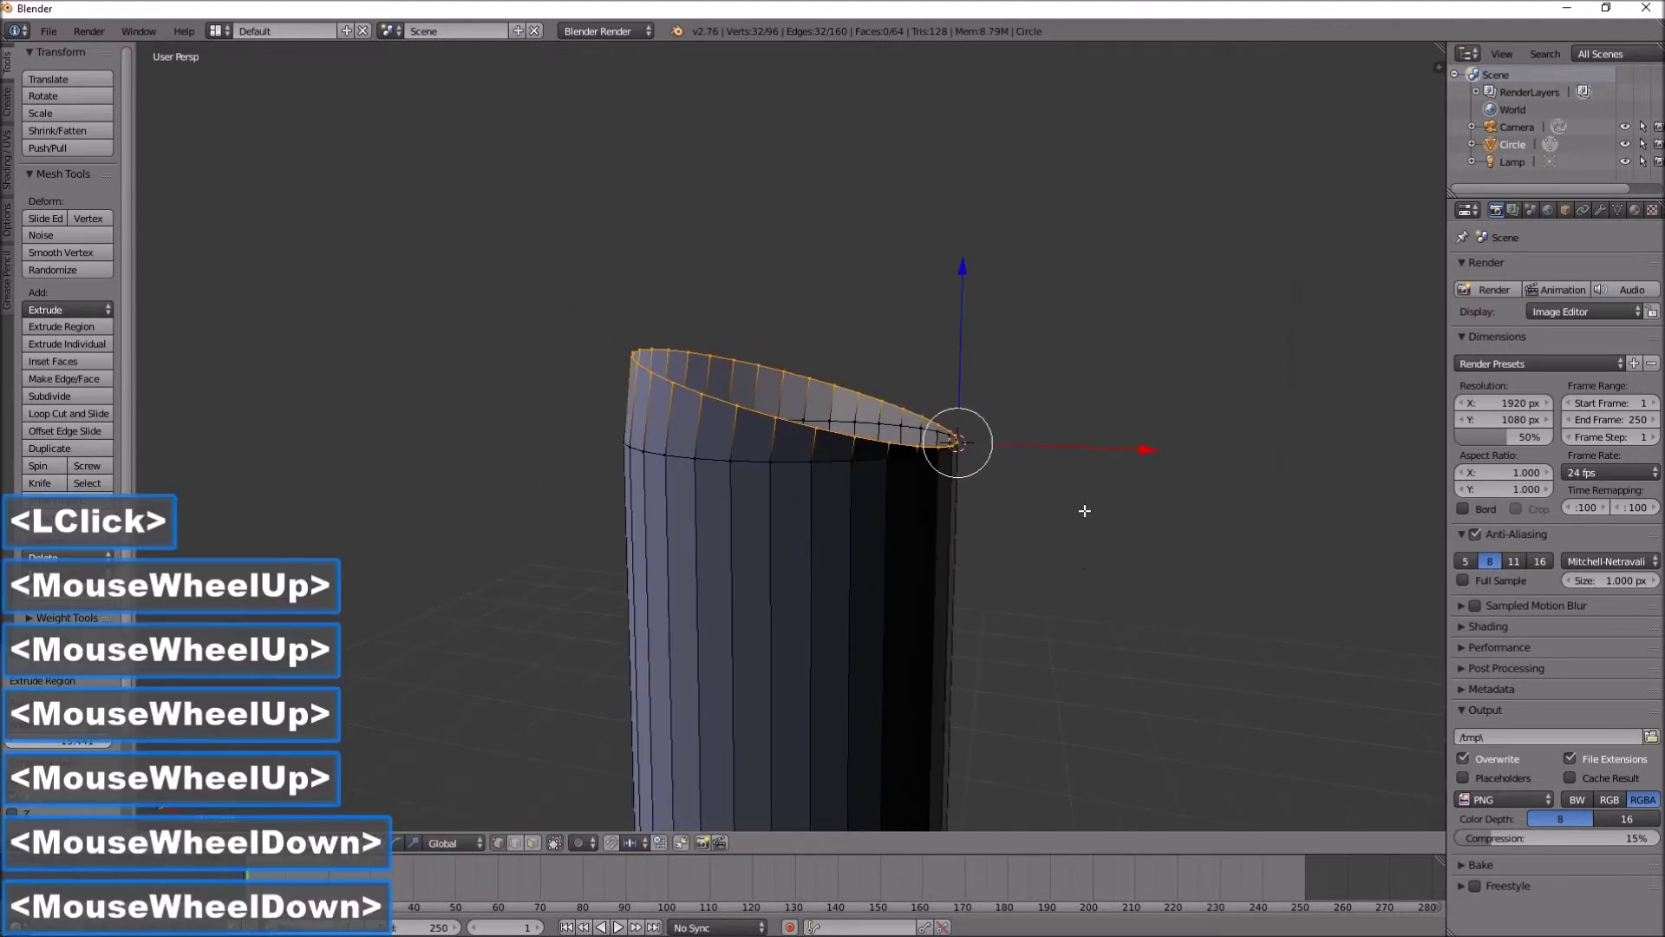
key(e)
key(r)
key(y)
click(1071, 553)
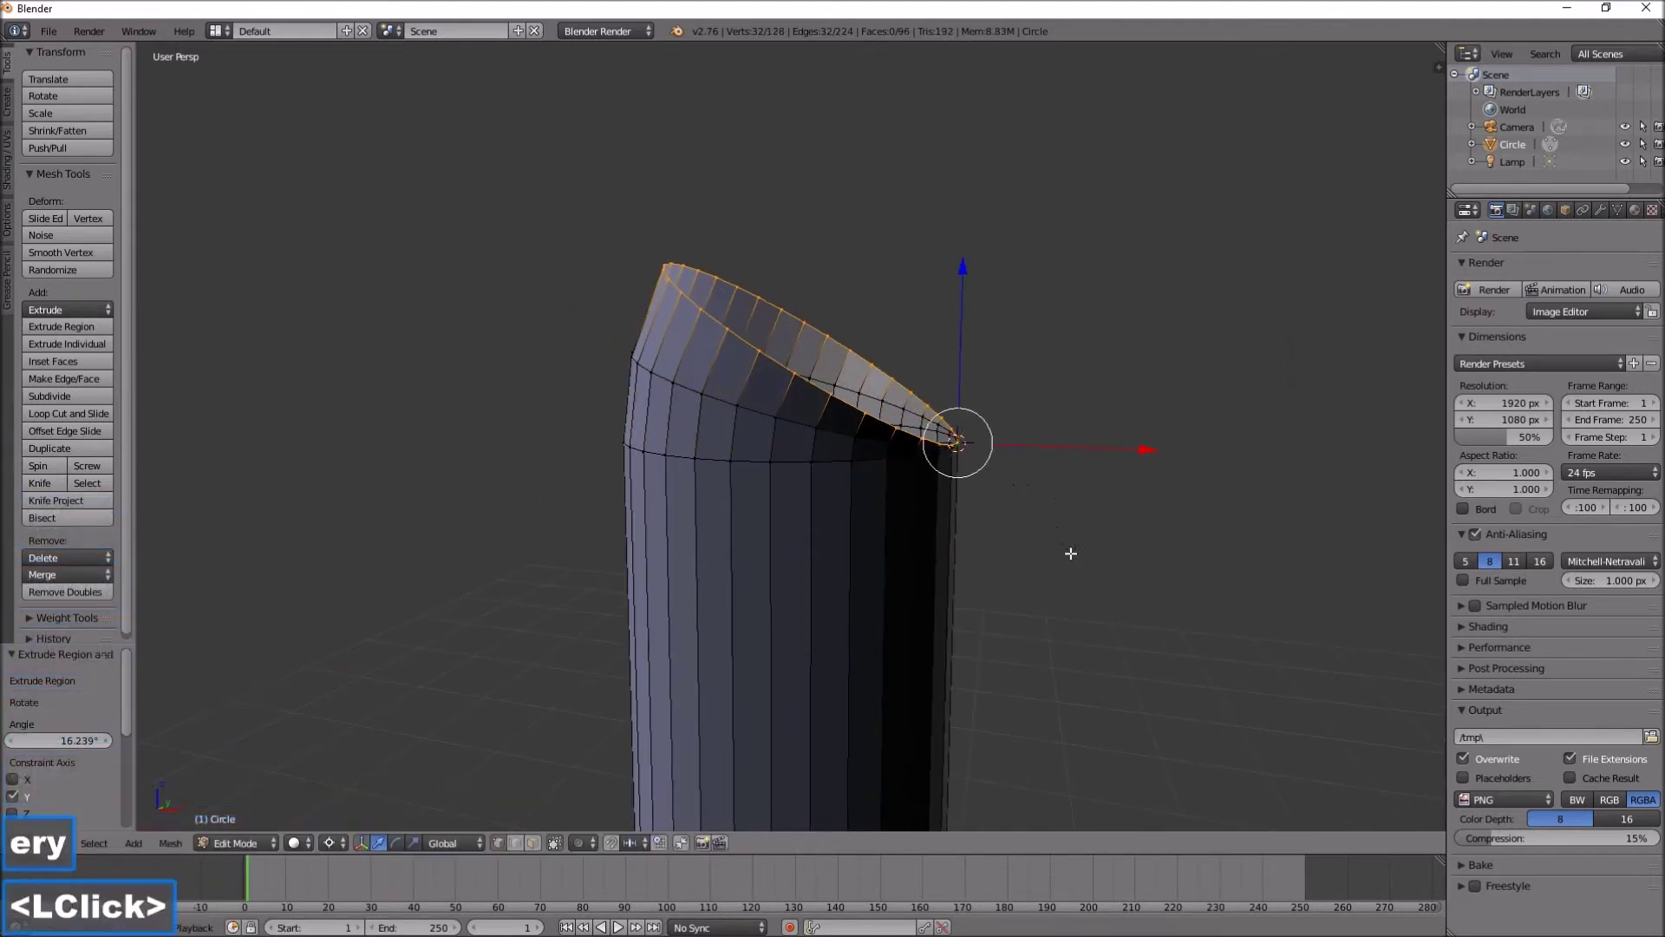
key(r)
key(y)
click(1030, 608)
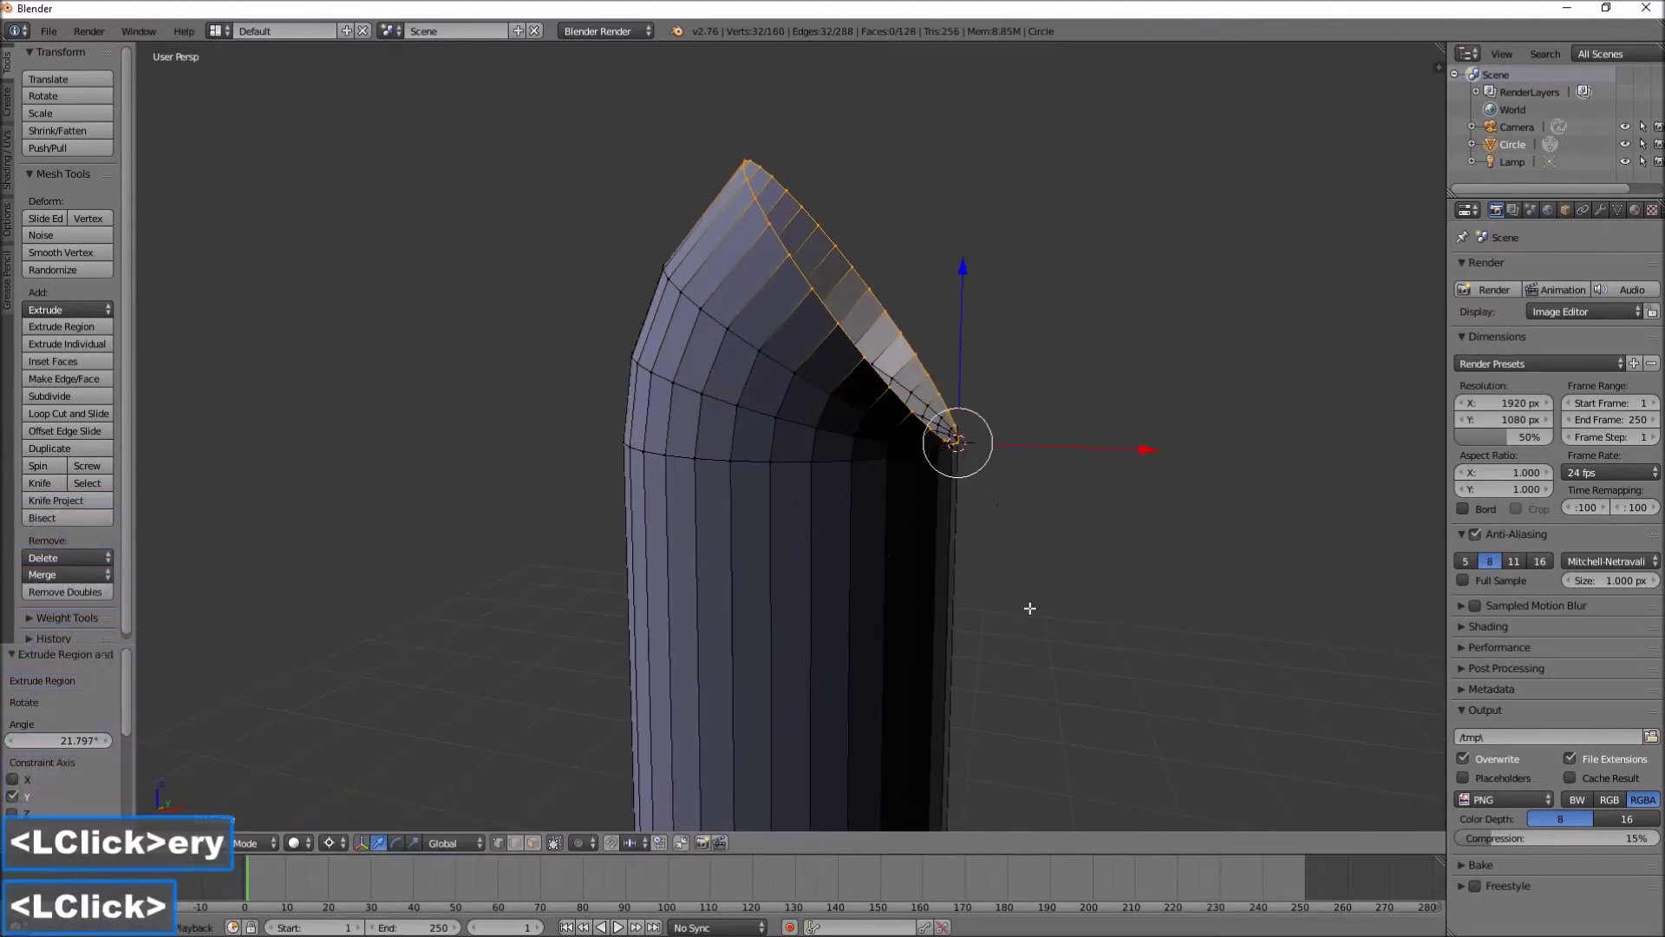
Step: Add two more extruded, Y-rotated ring segments to finish the first elbow
key(e)
key(r)
key(y)
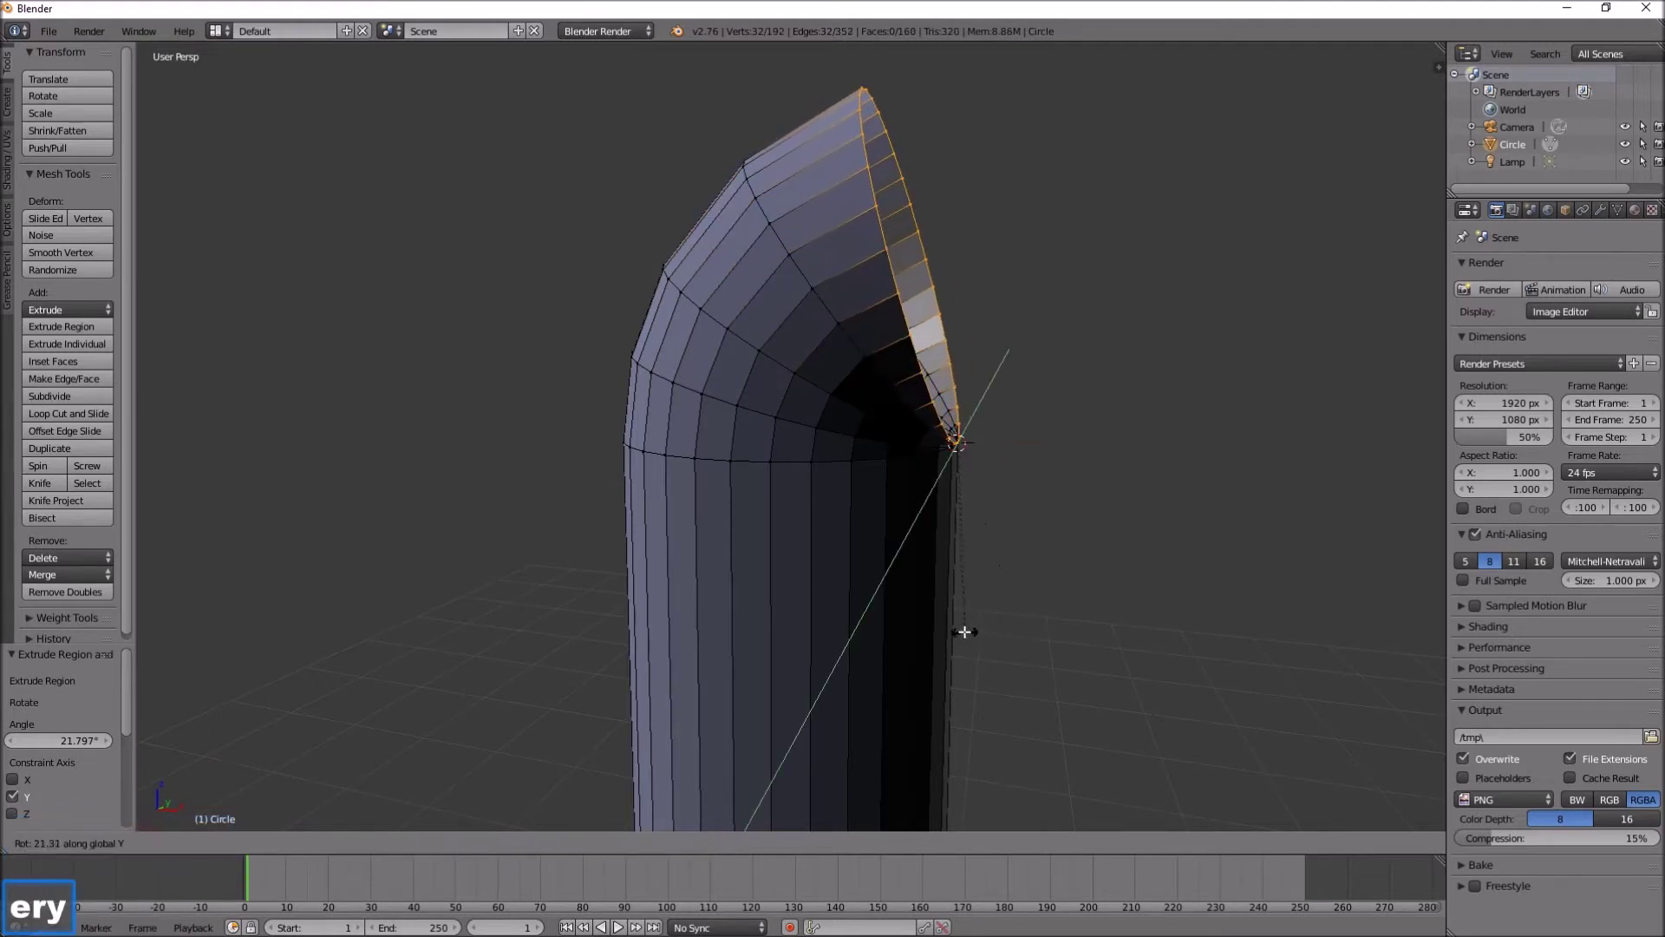
click(996, 620)
key(e)
key(r)
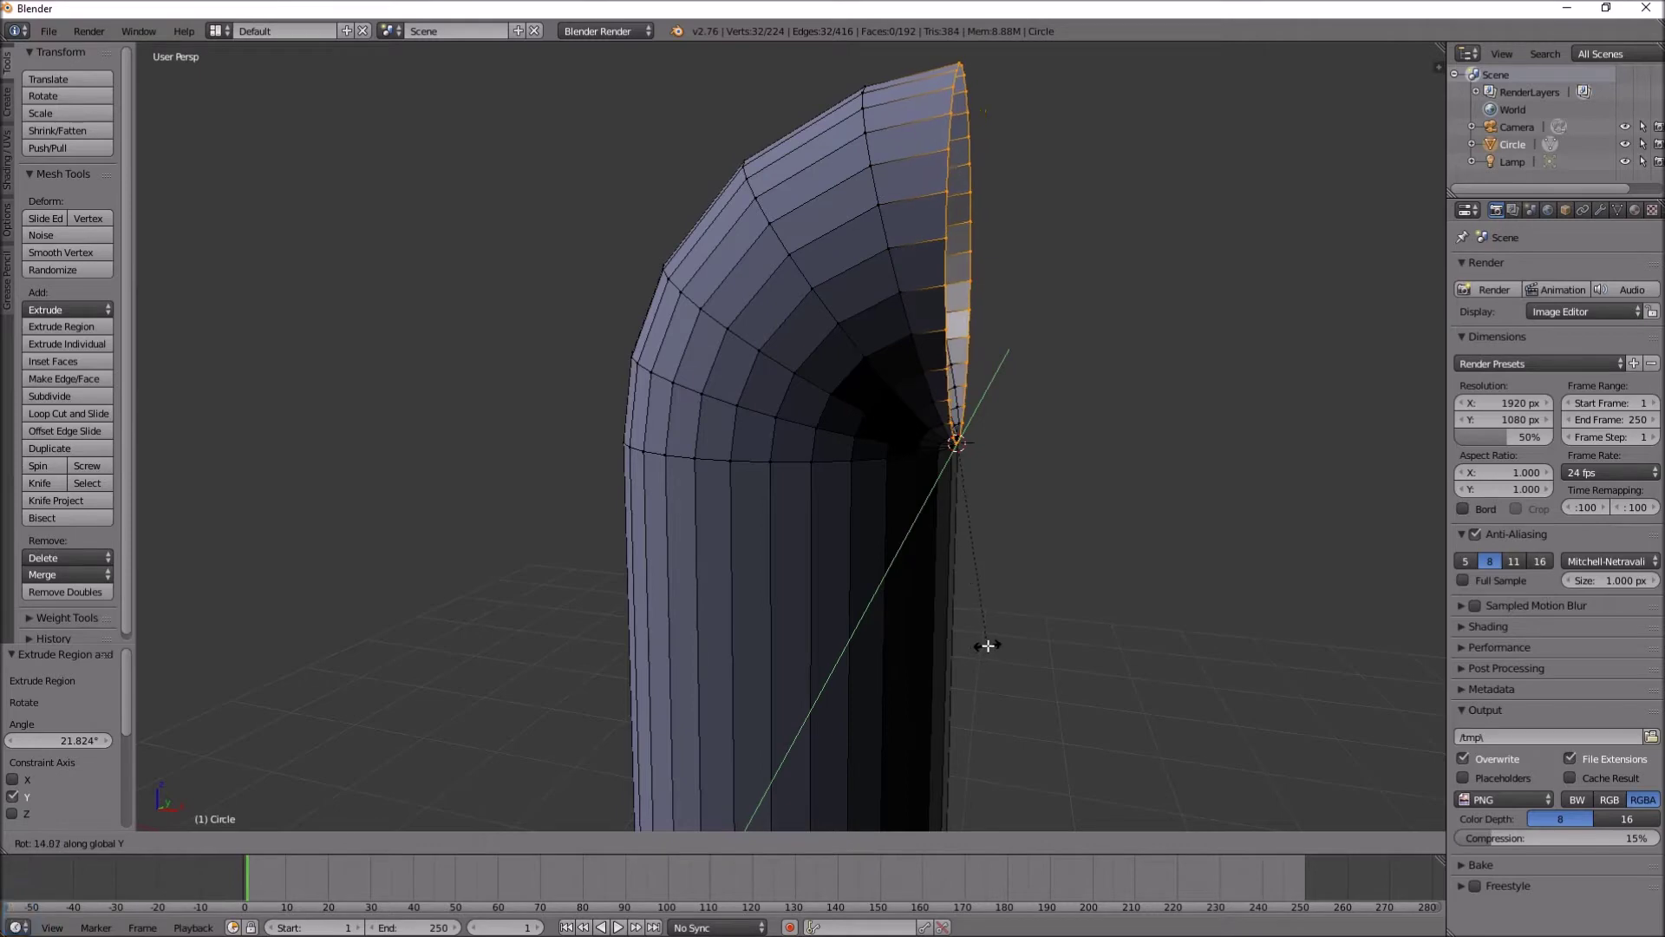
click(987, 645)
mouse_move(1111, 596)
middle_down()
mouse_move(1149, 595)
mouse_move(1059, 613)
mouse_move(833, 557)
mouse_move(1089, 558)
mouse_move(1150, 602)
mouse_move(1132, 619)
middle_up()
scroll(1129, 597, down, 6)
Step: Extrude the end ring 3.498 units along X into a straight arm, then deselect everything
key(e)
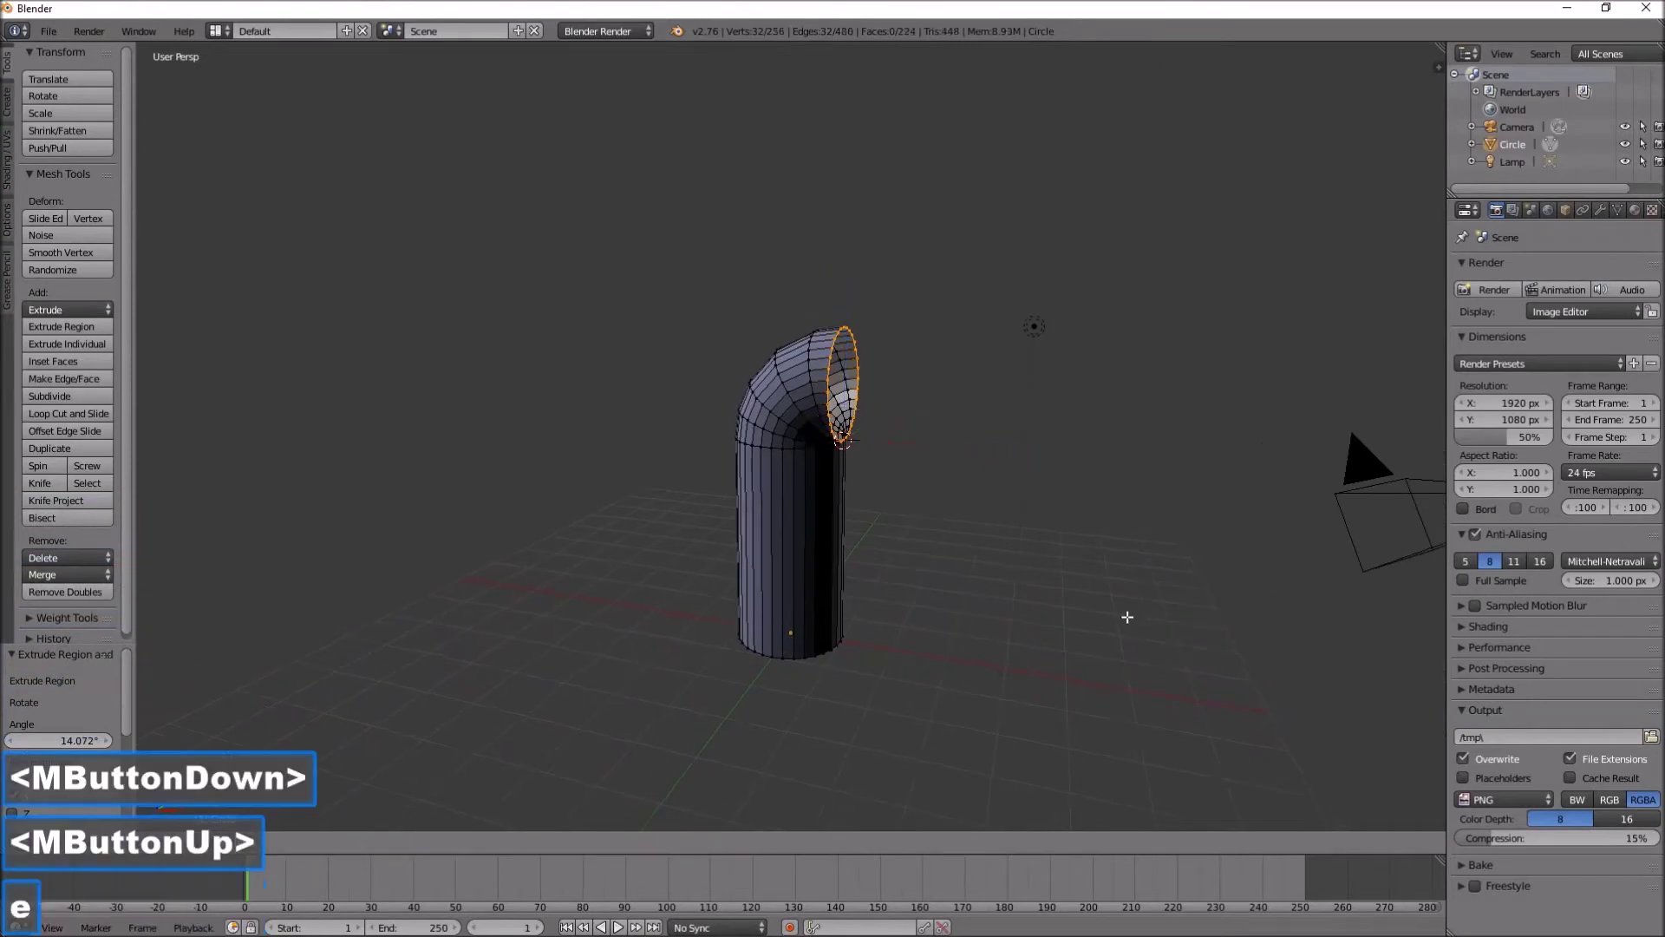
key(x)
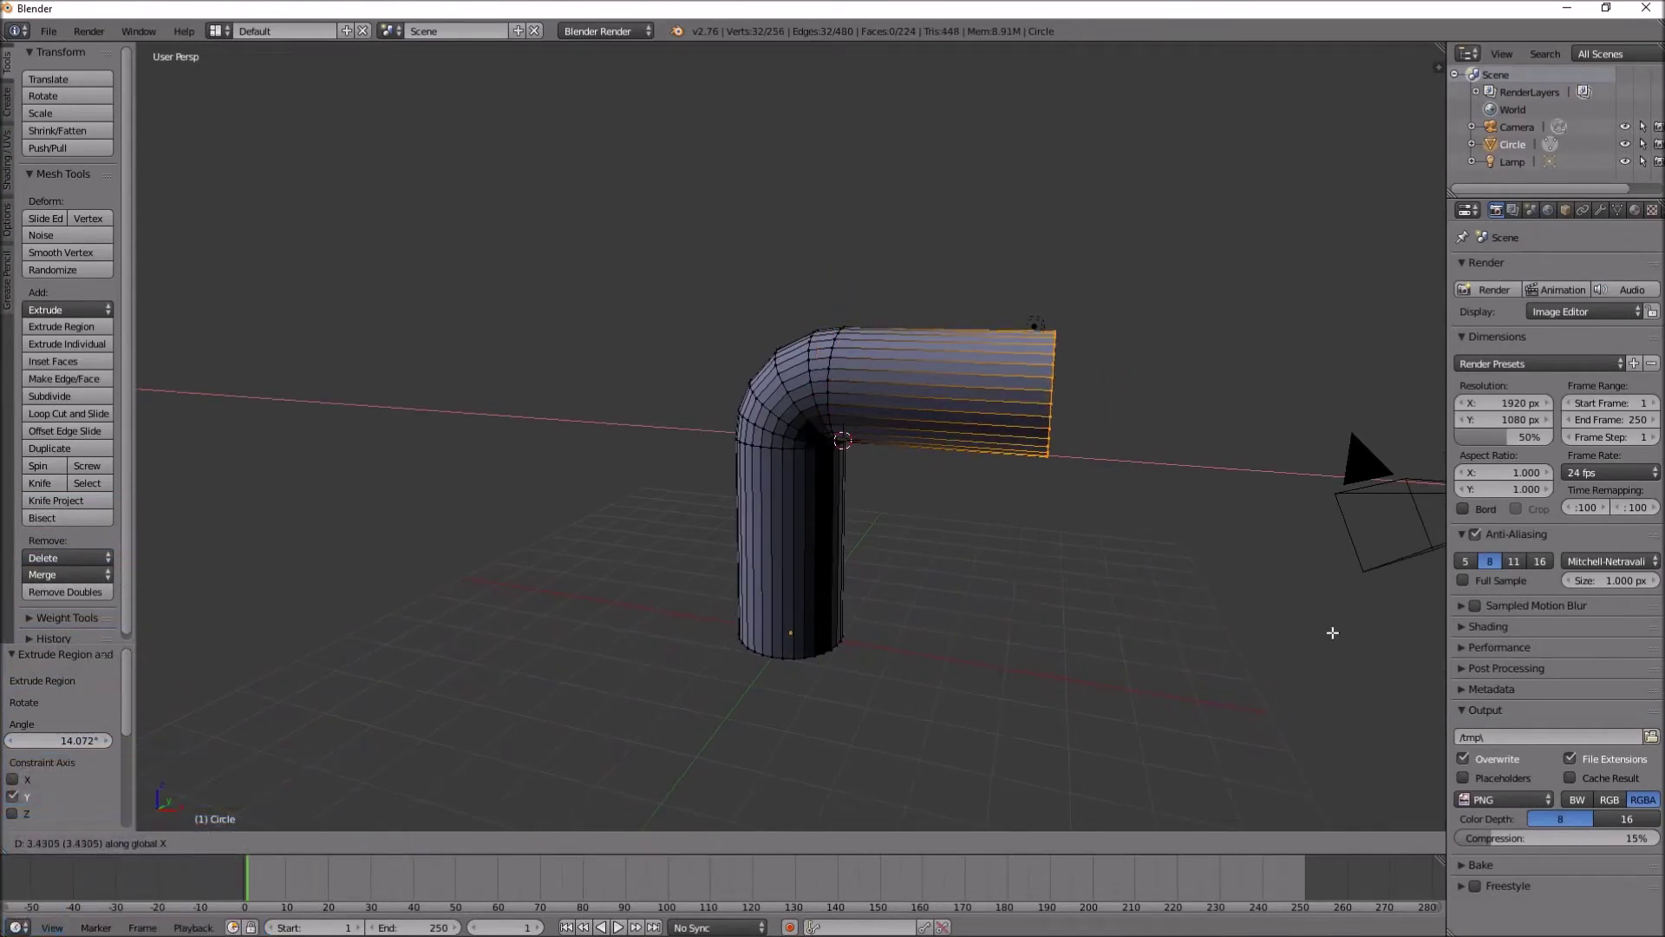
click(1264, 571)
middle_drag(1264, 570, 967, 396)
scroll(1084, 484, up, 3)
scroll(1078, 476, down, 1)
scroll(1126, 476, down, 1)
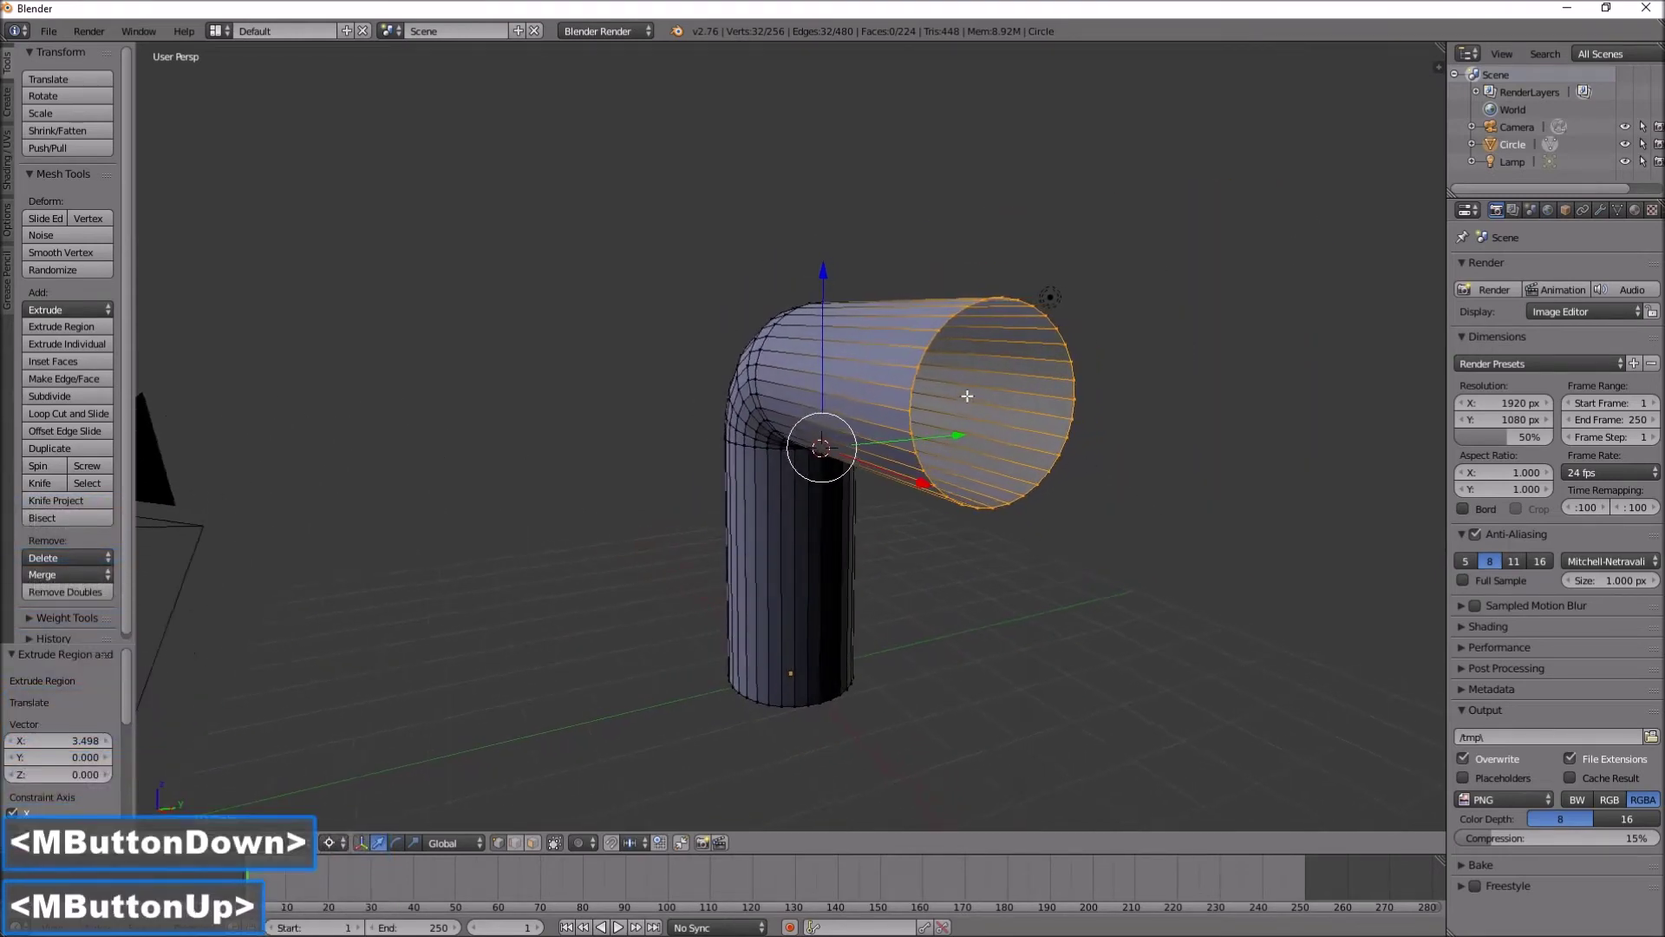
scroll(1001, 324, up, 1)
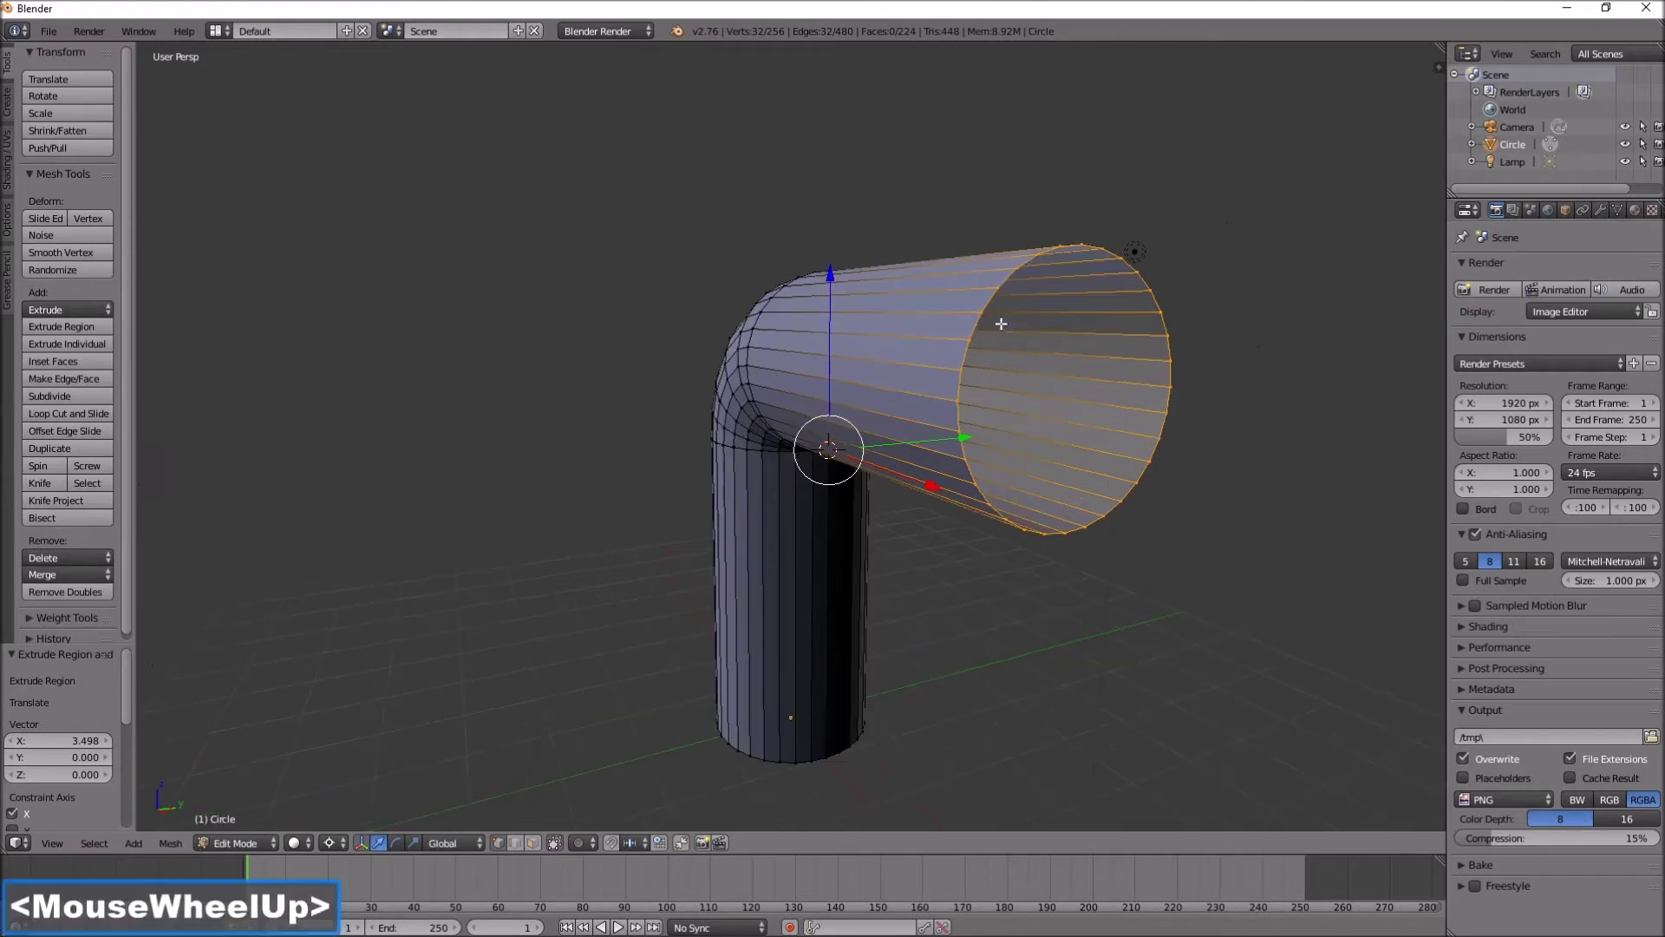
key(a)
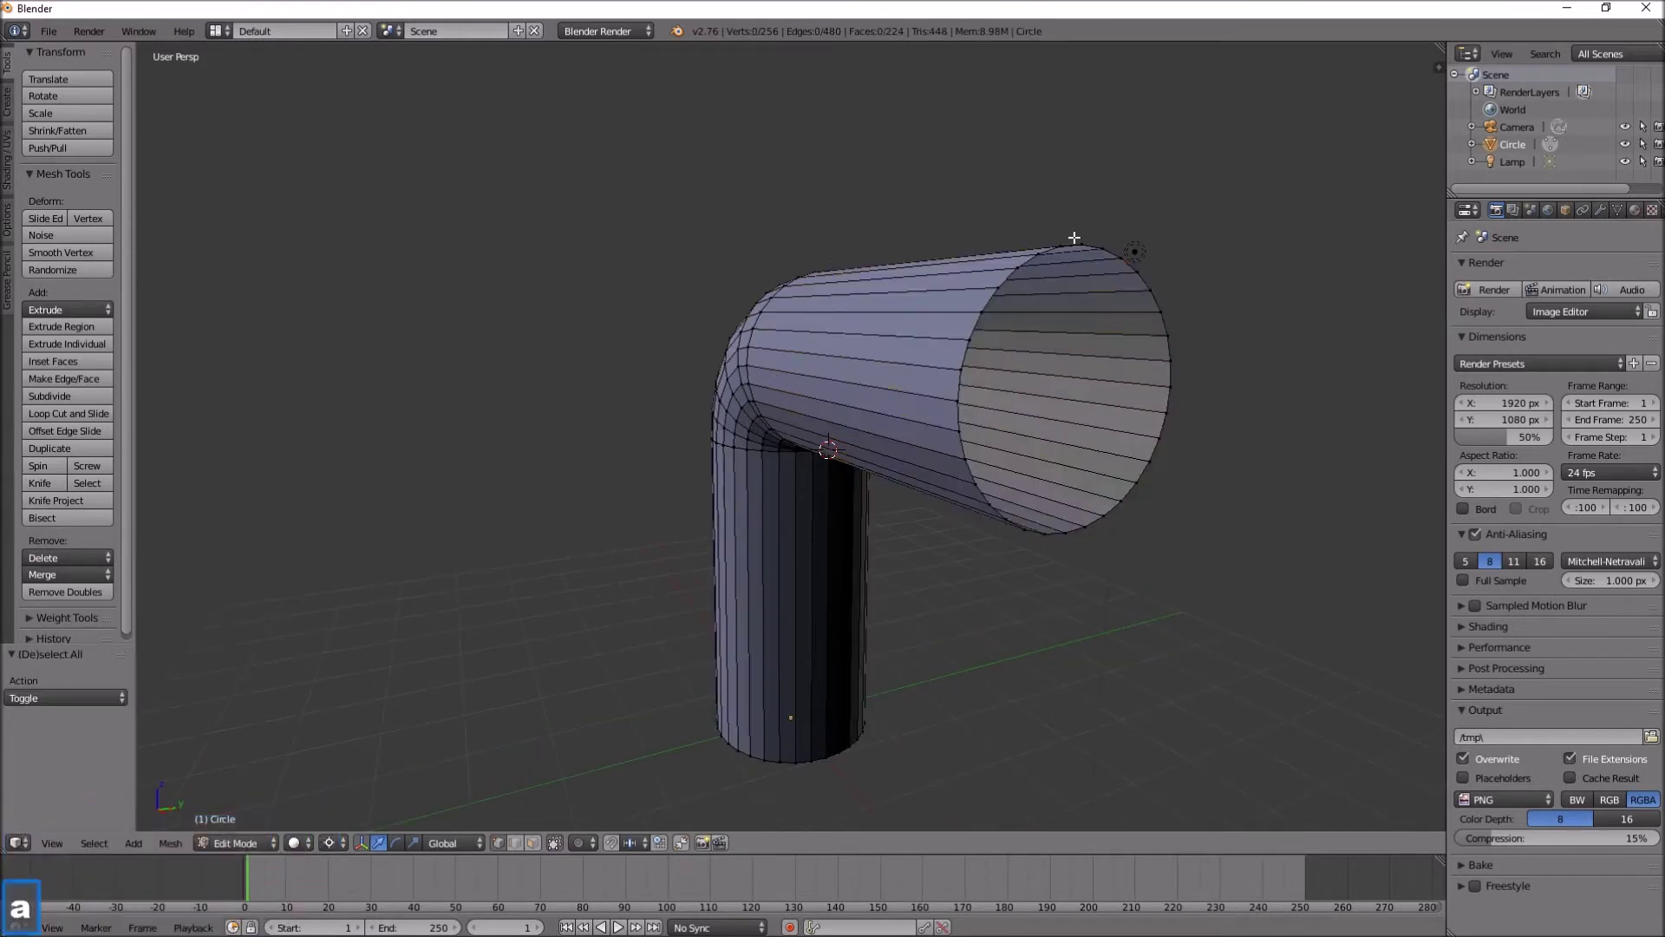
Step: Select the top vertex of the arm's end ring and snap the 3D cursor to it
drag(1074, 235, 1098, 262)
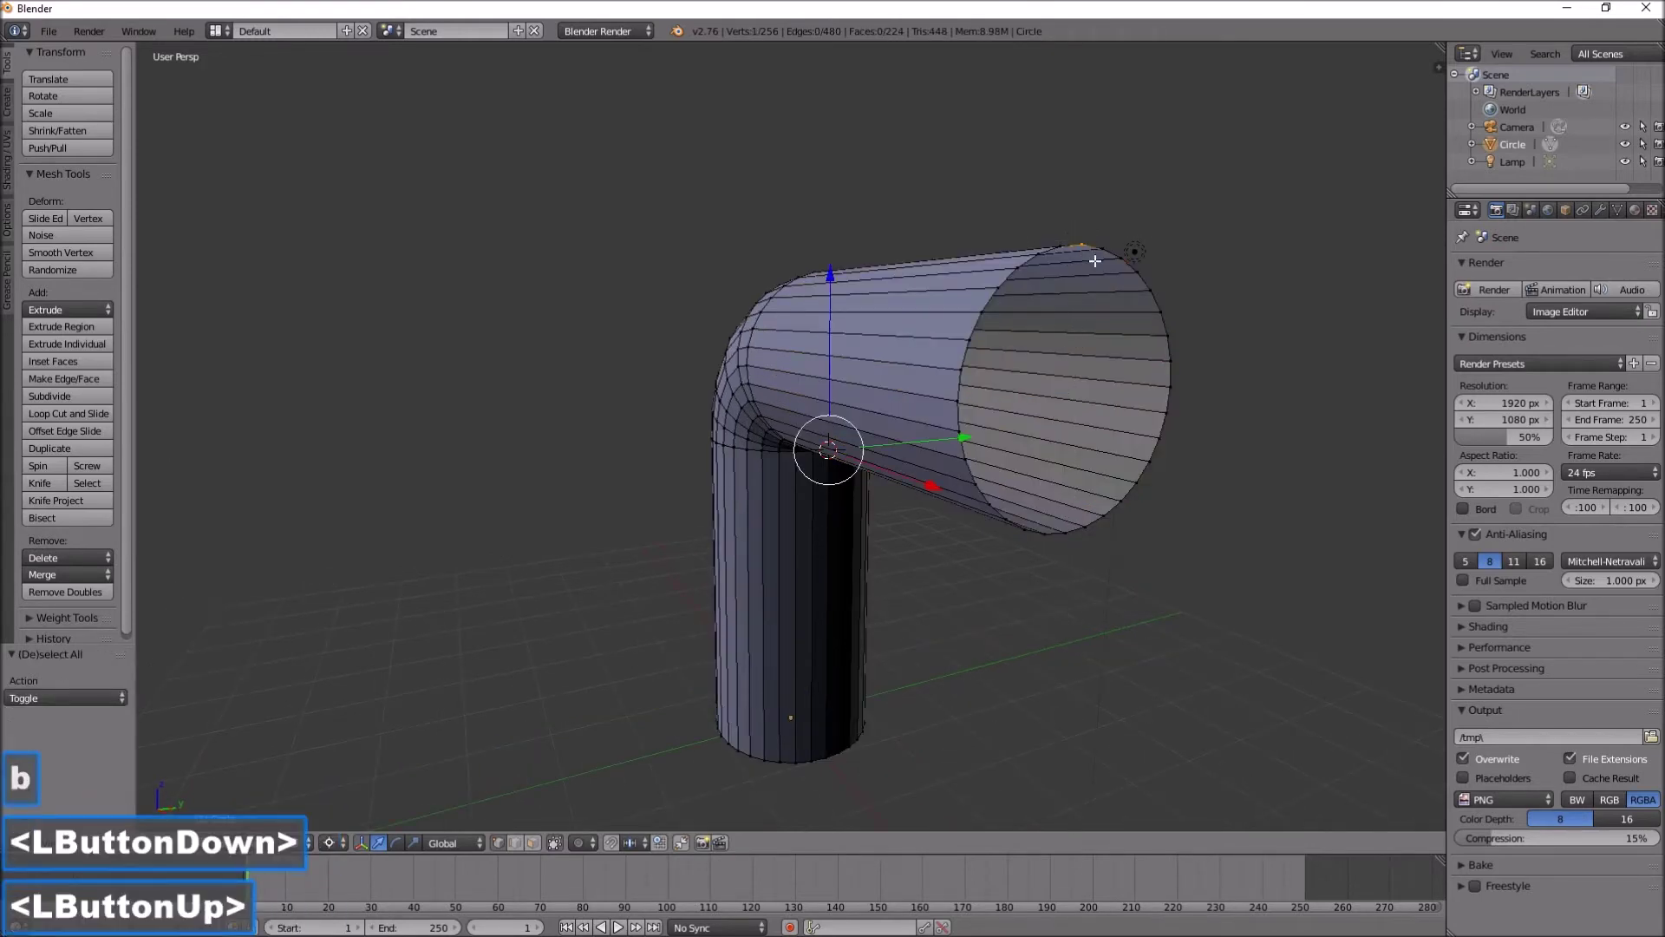
scroll(1119, 295, up, 2)
scroll(1133, 298, down, 2)
scroll(1210, 324, down, 5)
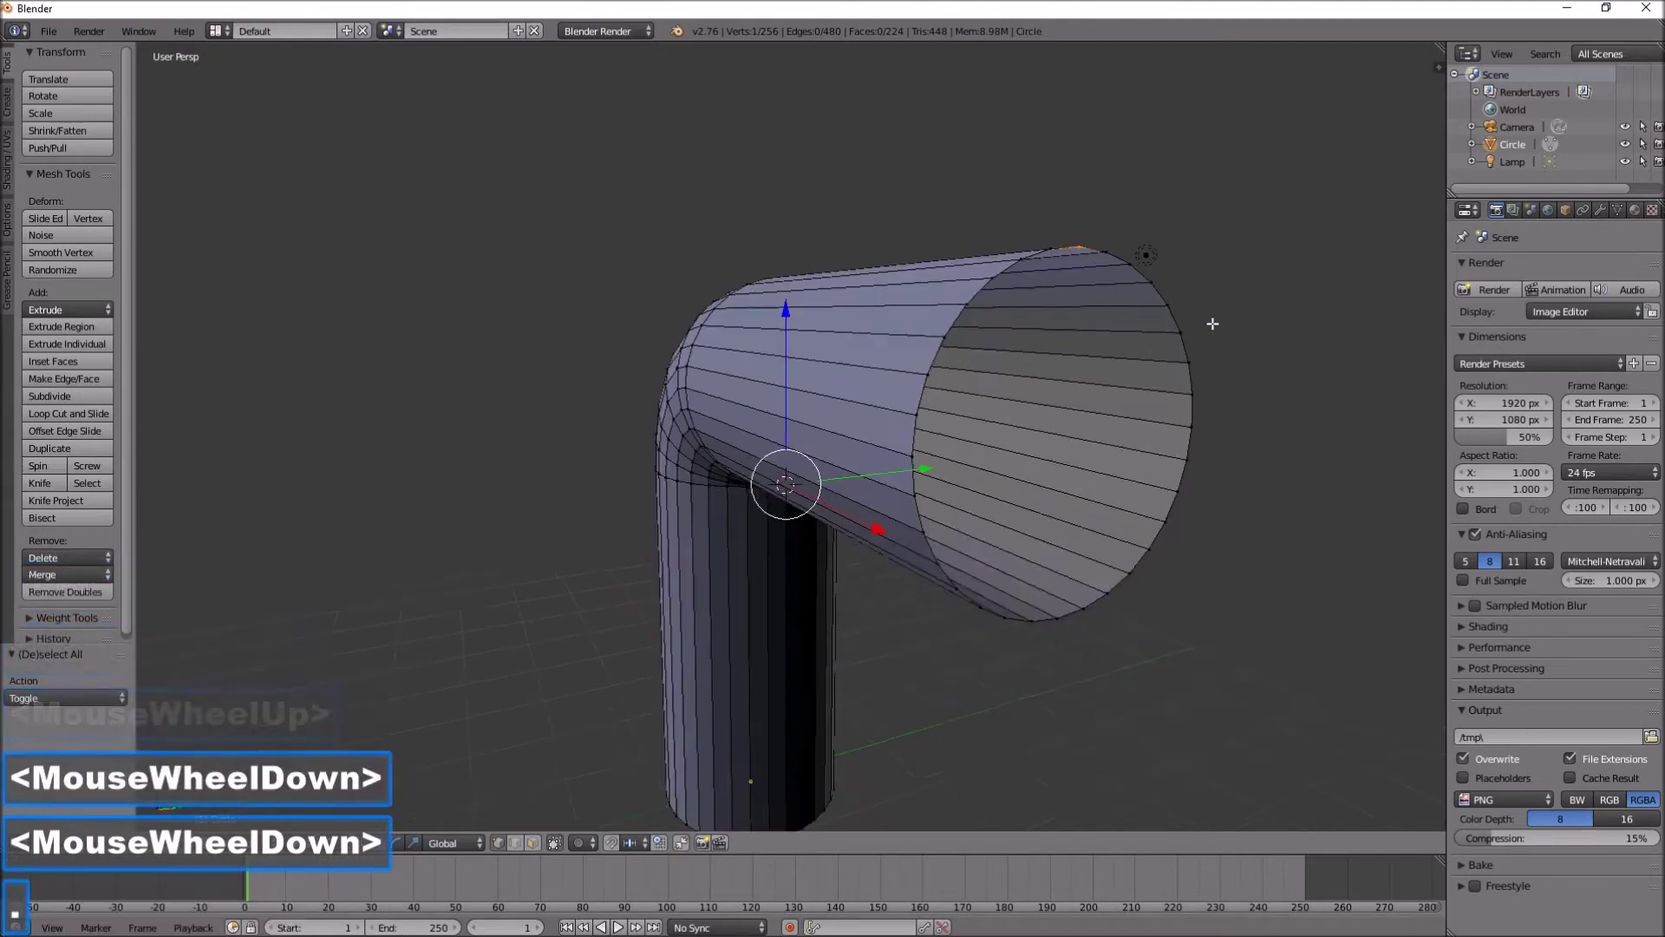
scroll(881, 621, down, 4)
mouse_move(882, 621)
middle_down()
mouse_move(903, 584)
mouse_move(874, 628)
middle_up()
scroll(824, 607, down, 5)
scroll(824, 606, down, 5)
key(shift+s)
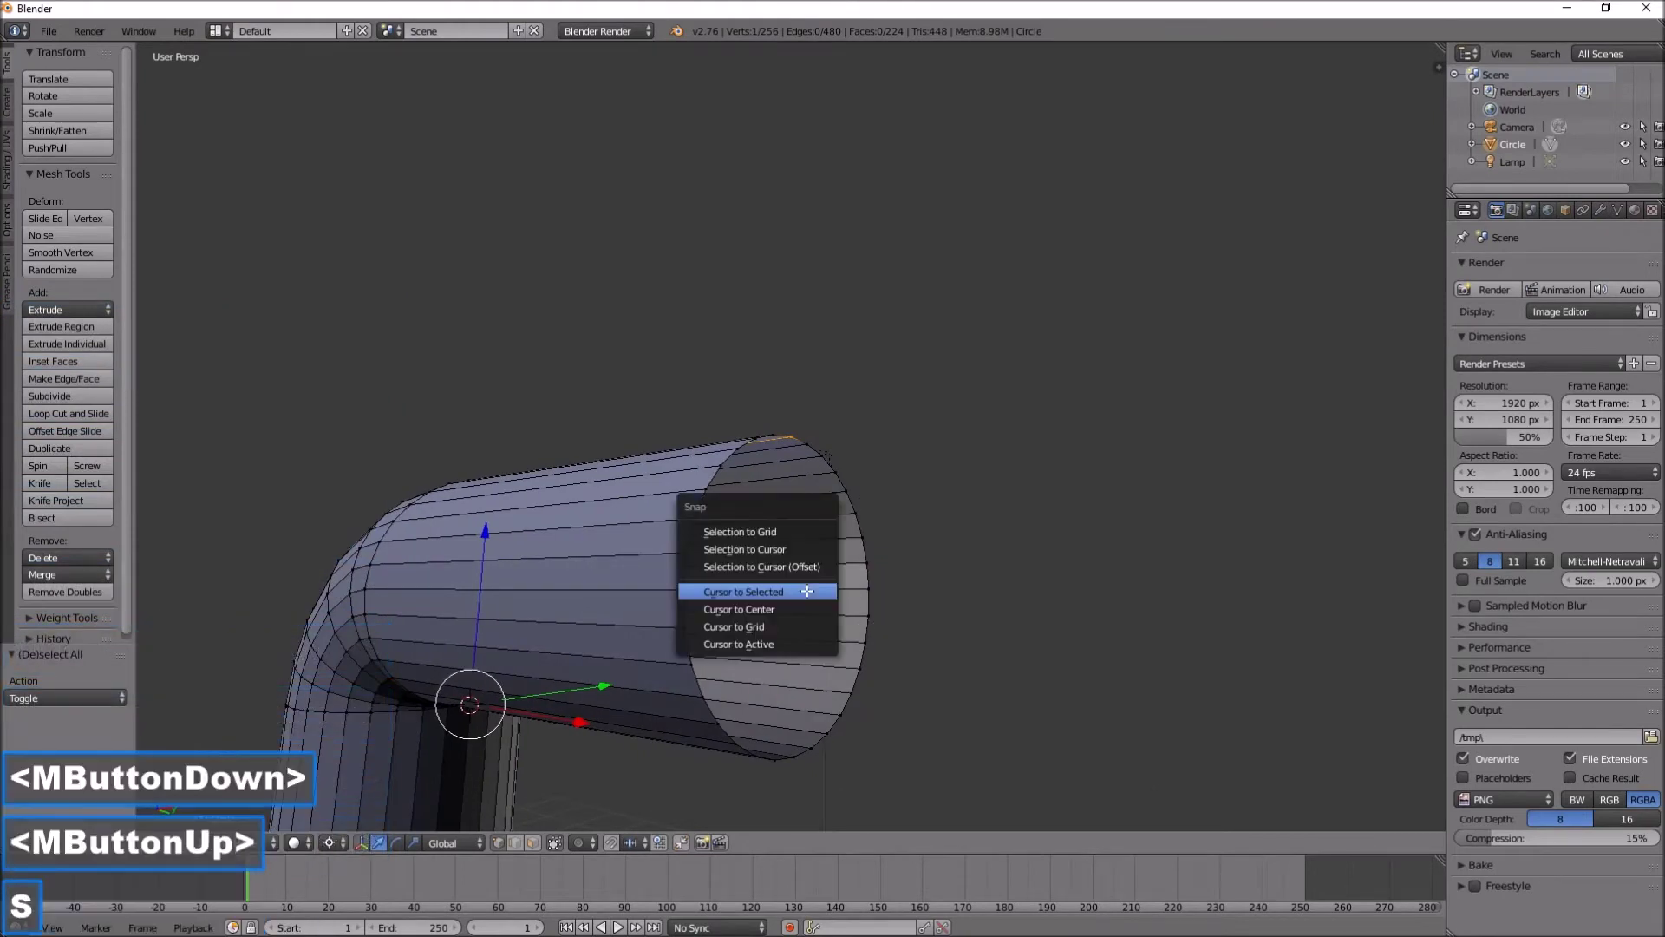
click(762, 594)
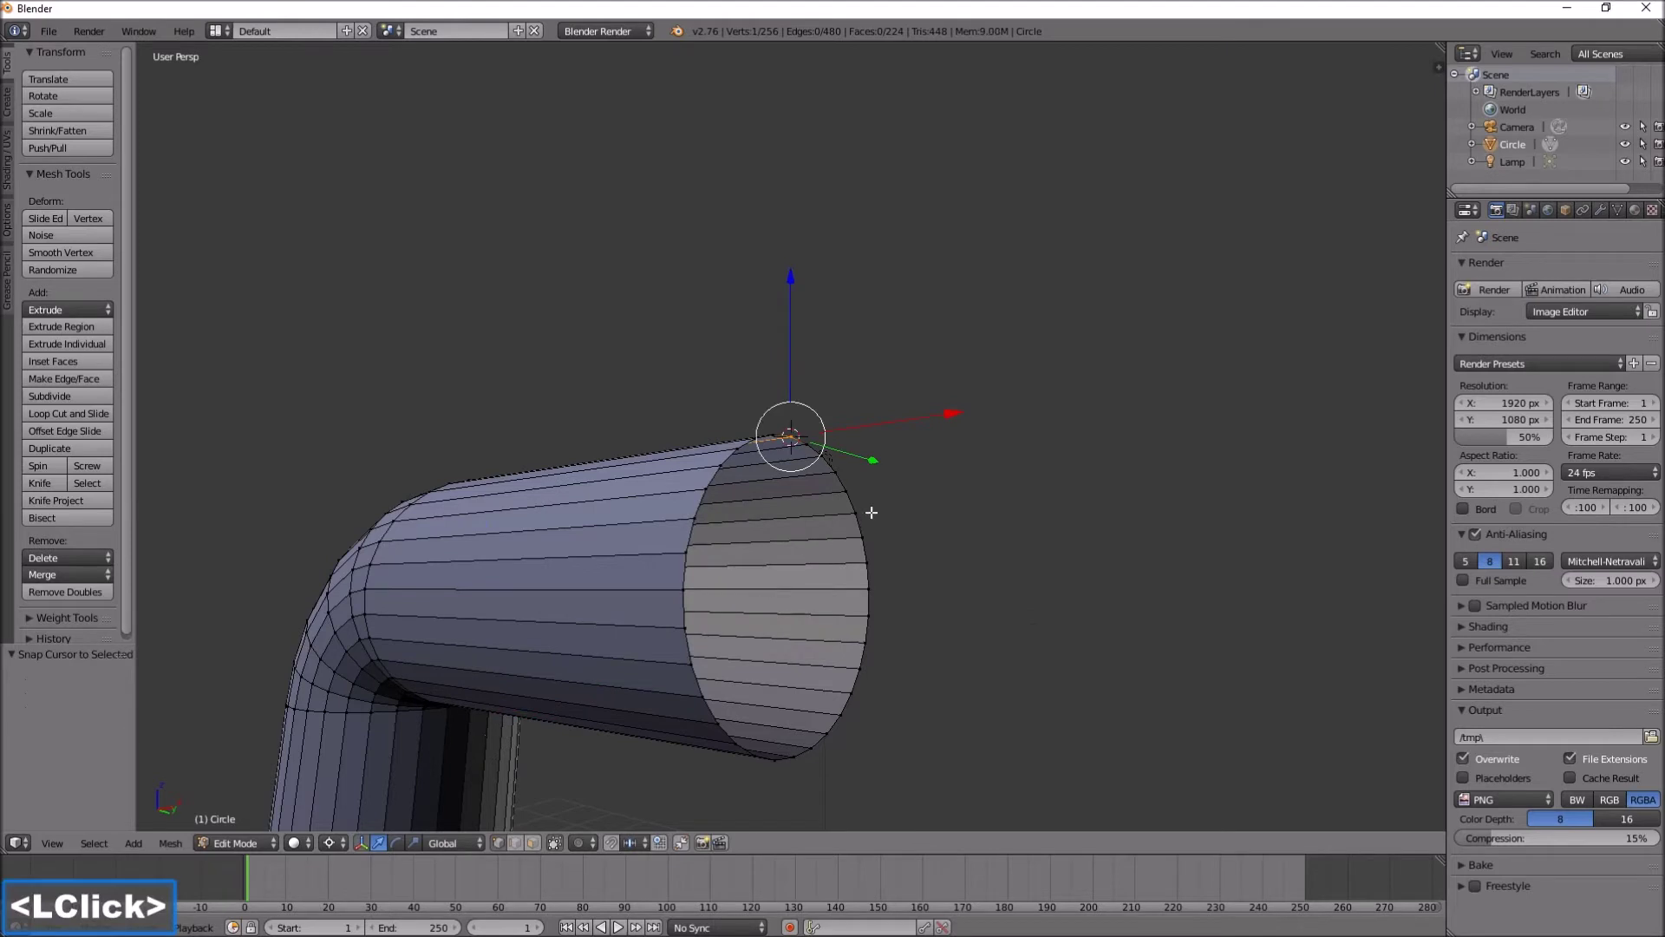
Step: Box-select the full end ring of the sideways tube
key(b)
drag(648, 360, 929, 795)
middle_drag(929, 795, 996, 647)
Step: Extrude the end ring three times, rotating each new ring about Y around the cursor
key(e)
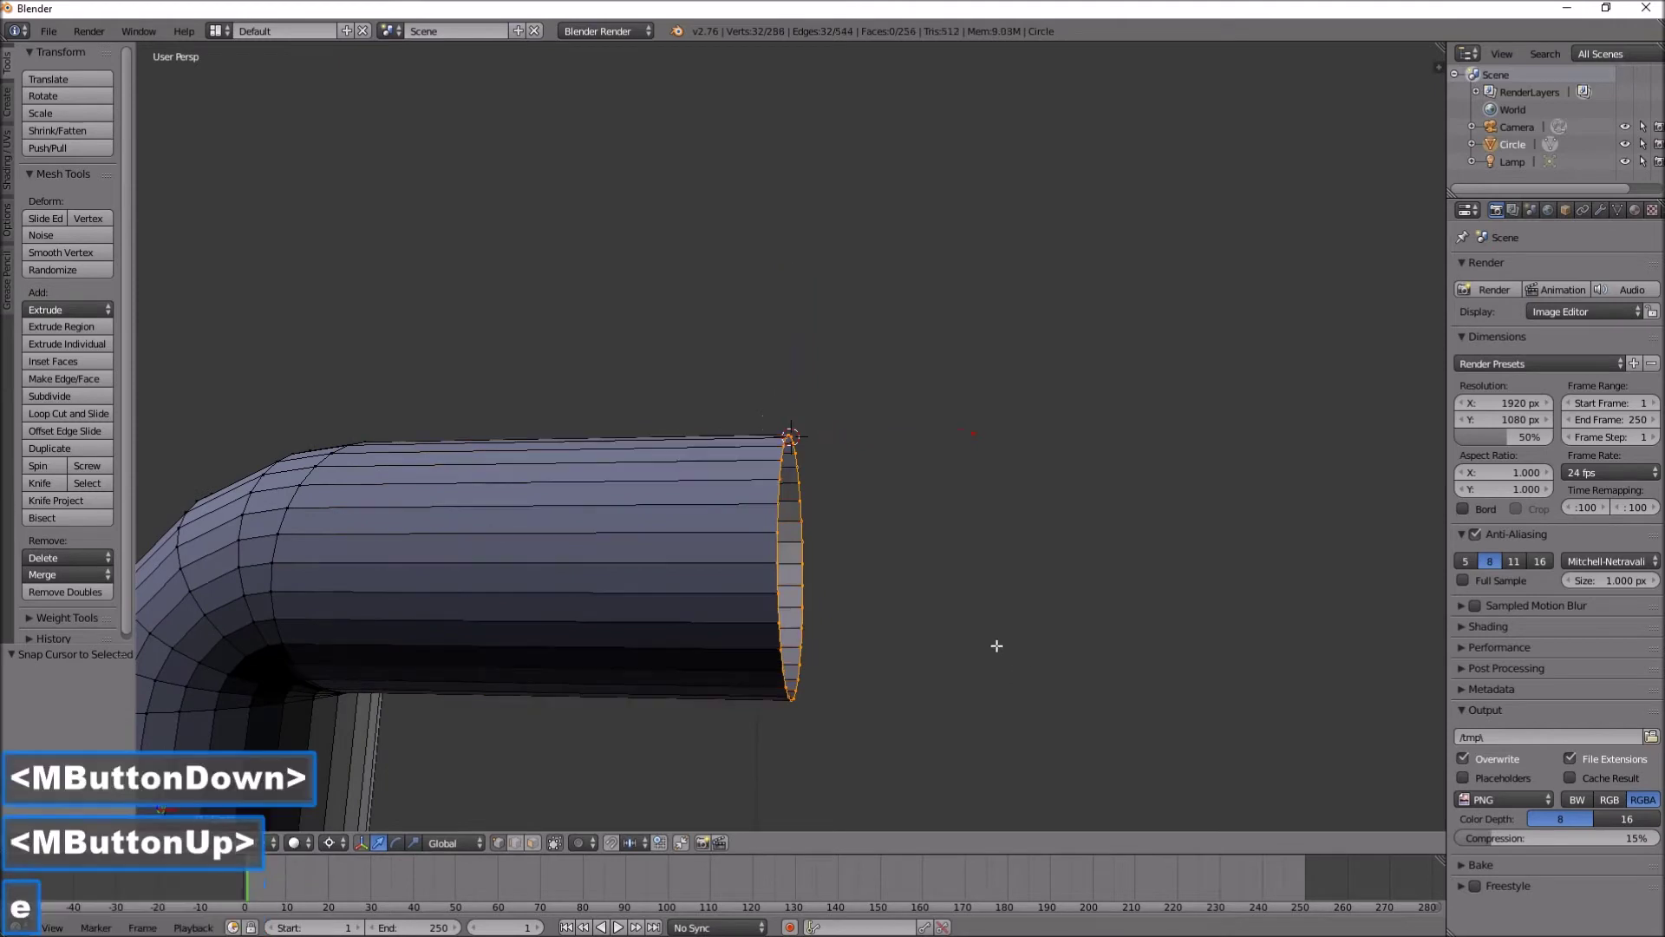
key(r)
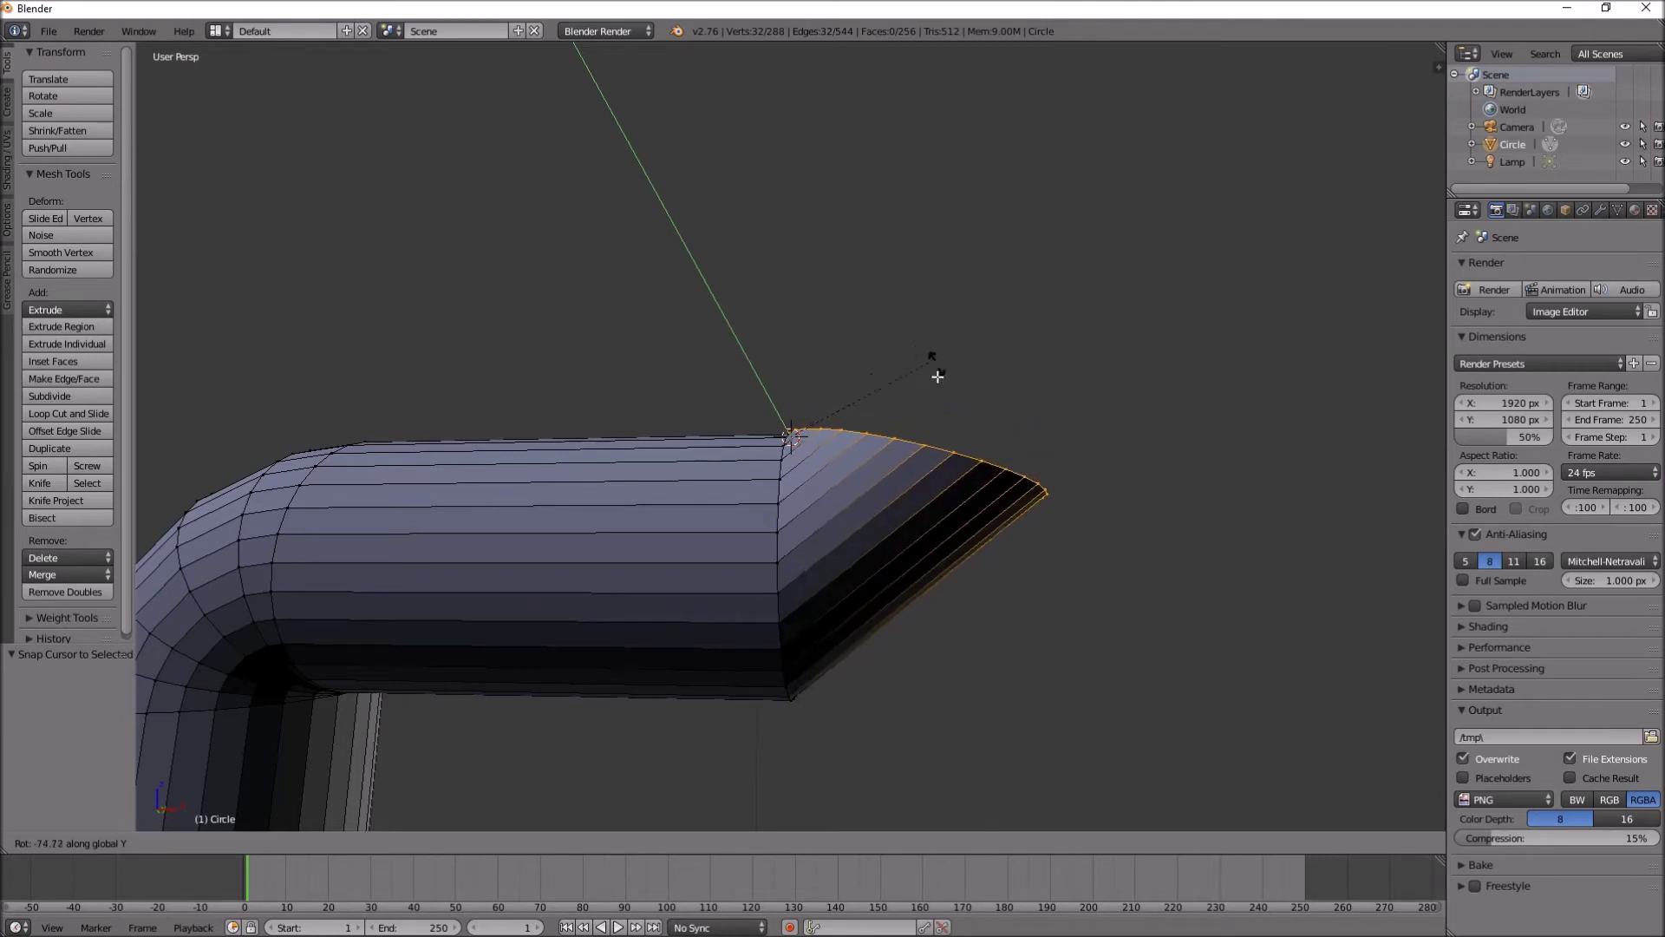
click(885, 488)
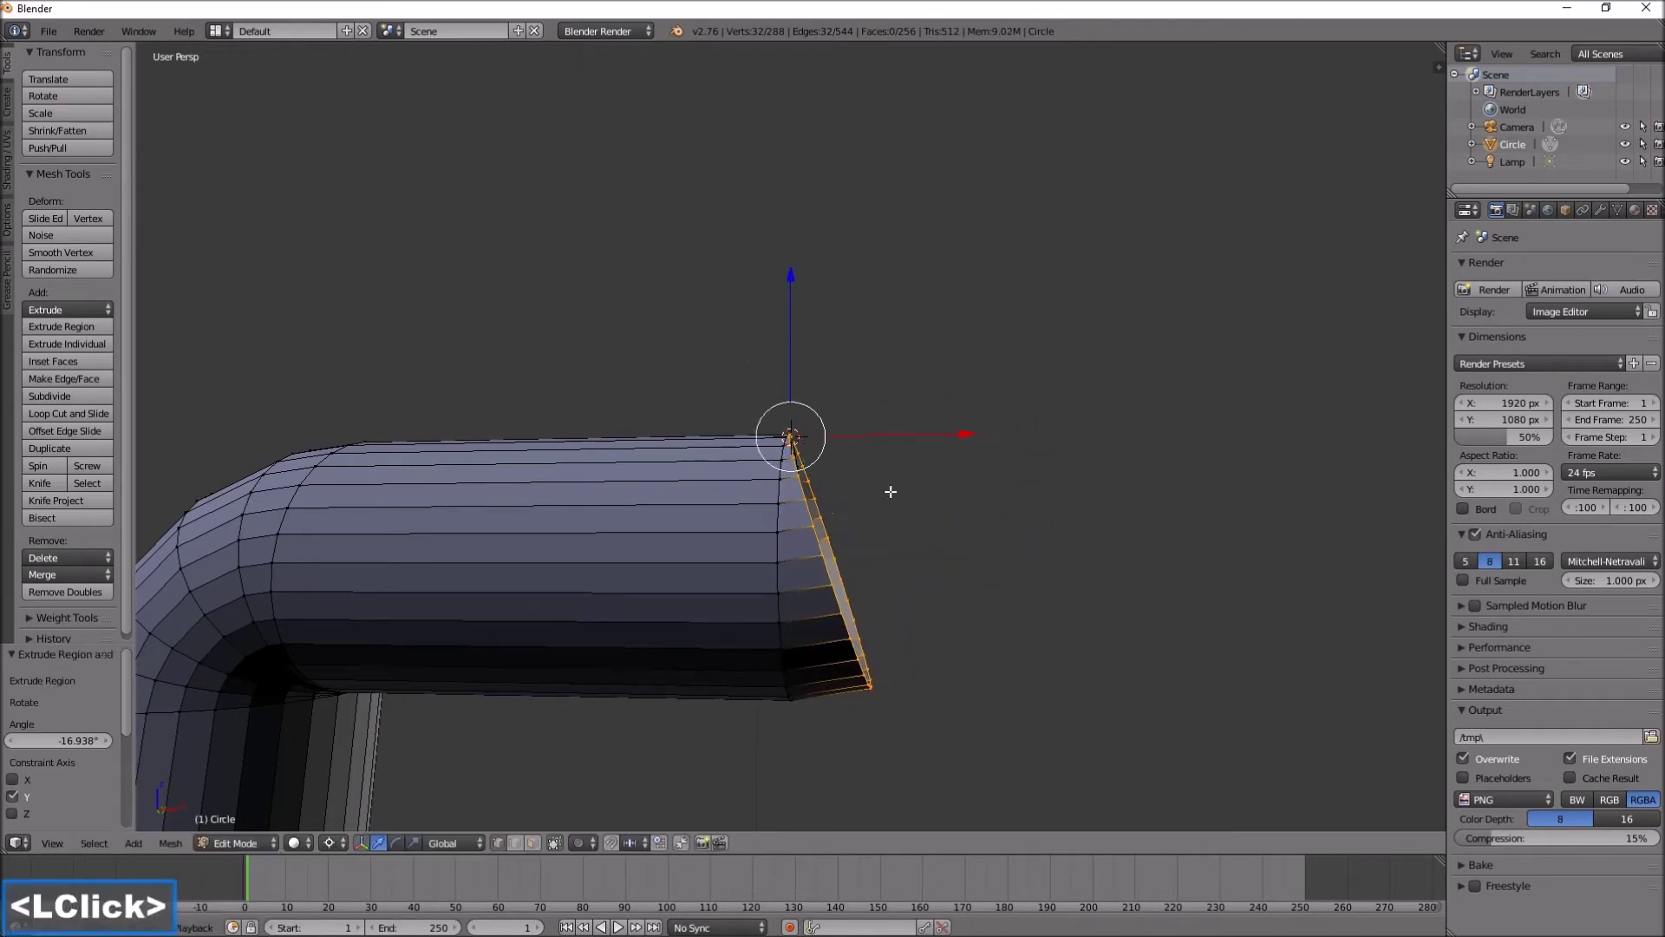
key(e)
key(r)
key(y)
click(926, 439)
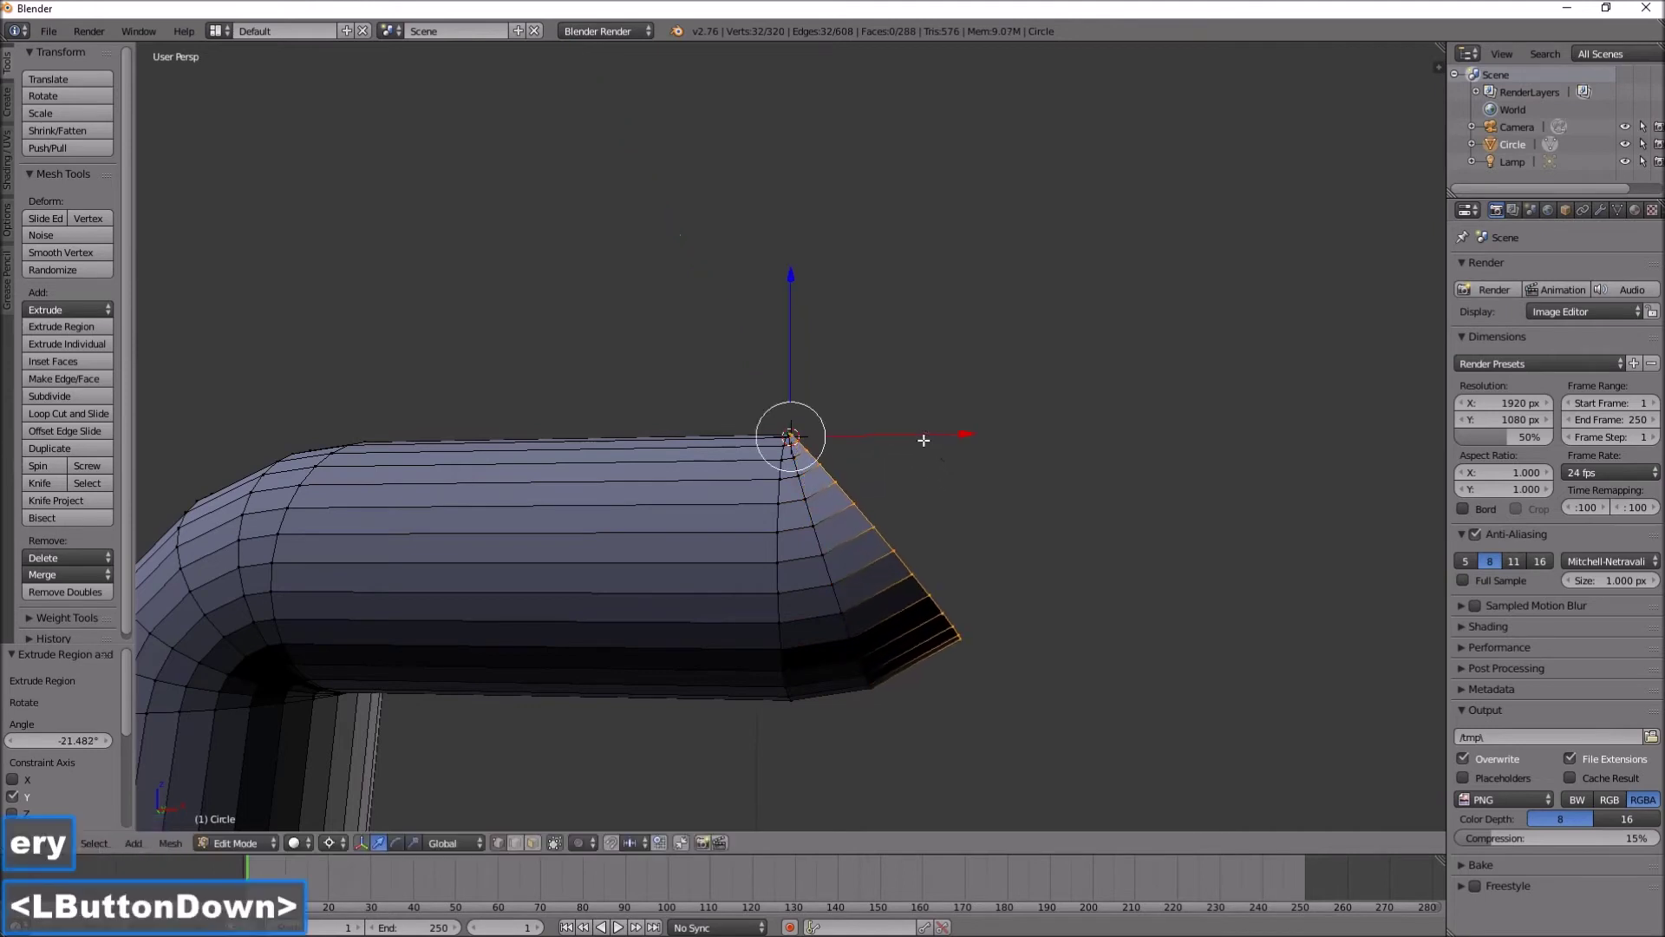
key(e)
key(r)
key(y)
click(955, 431)
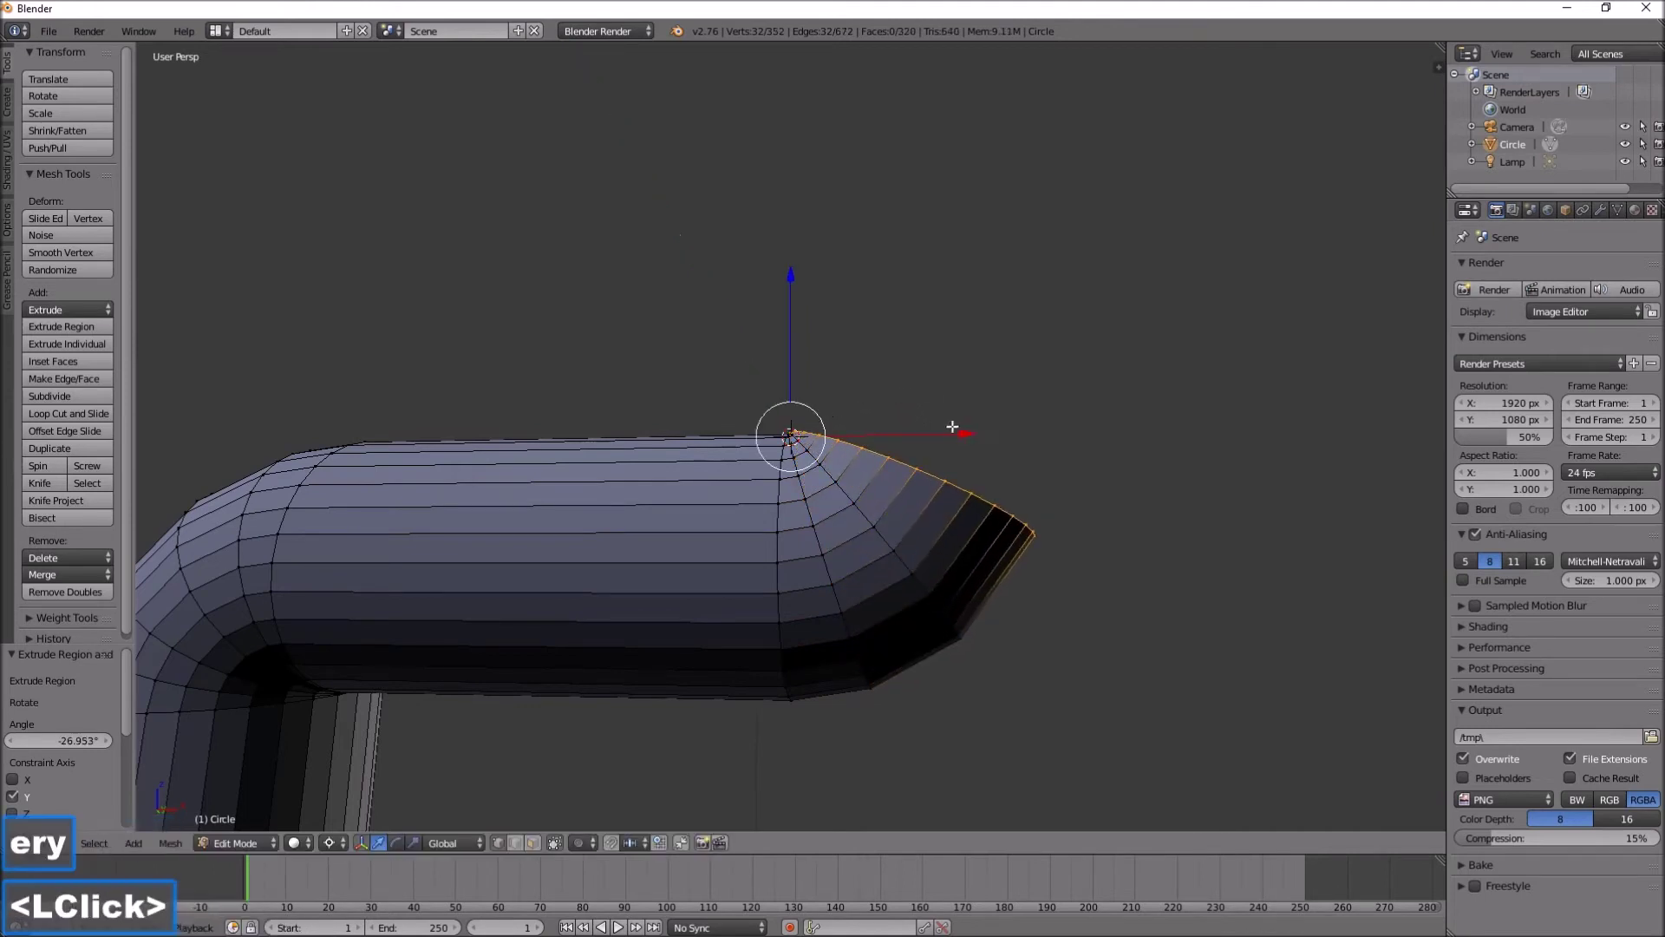
Step: Add a final bend segment and rotate the last ring about Y so it lies level
key(e)
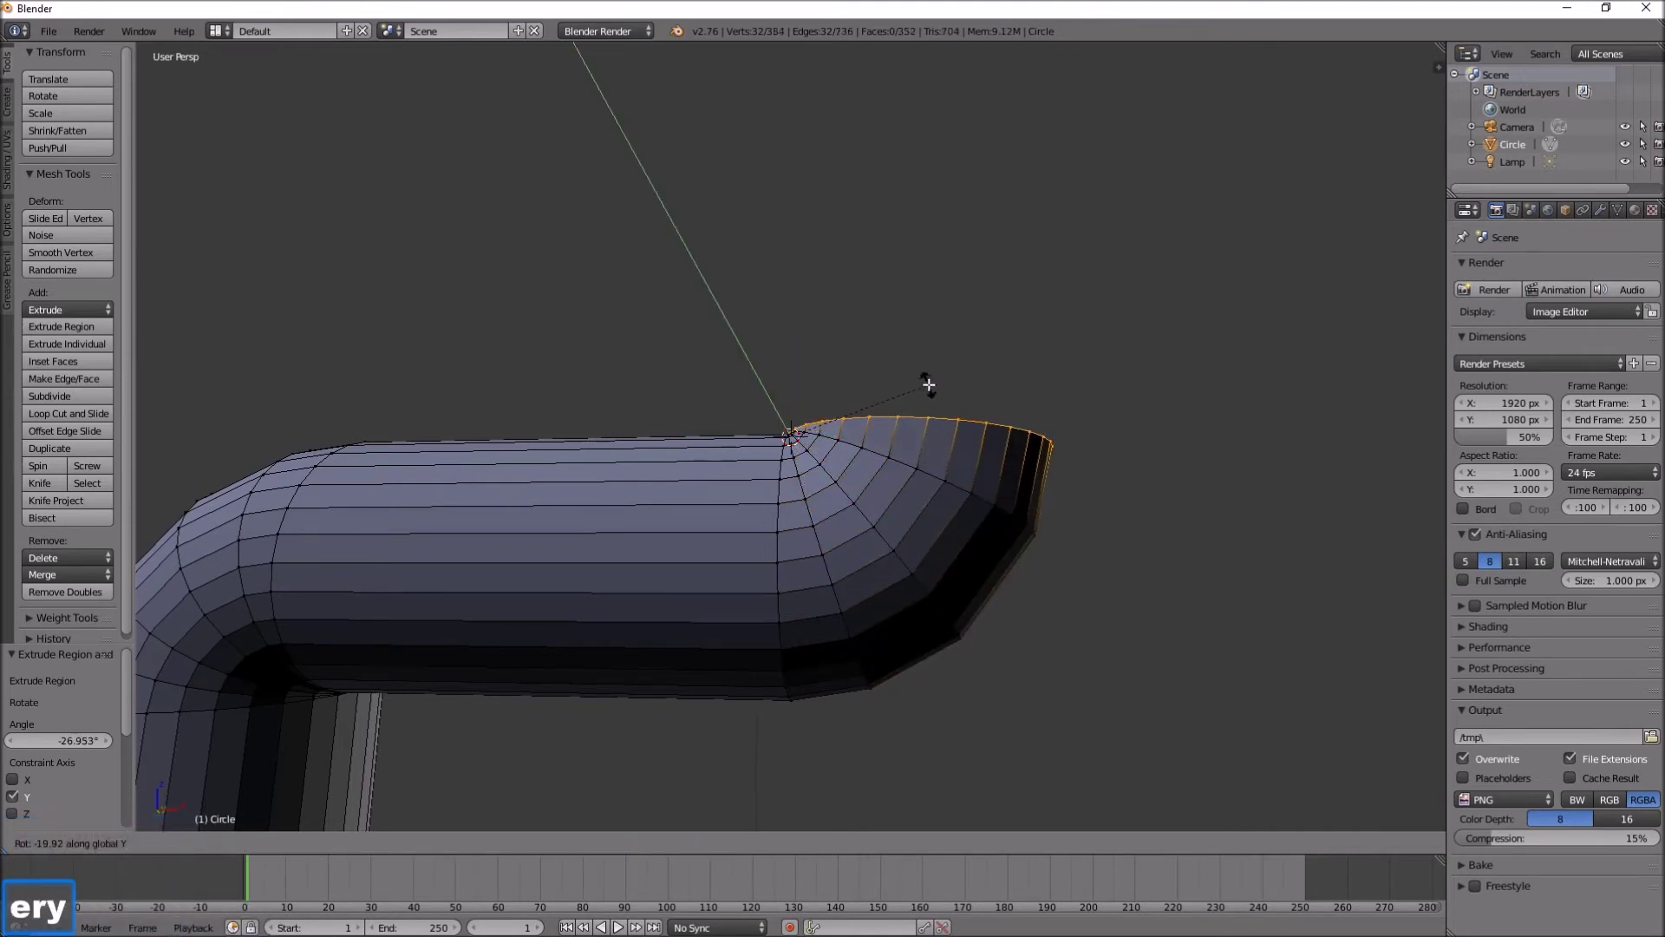
click(928, 384)
middle_drag(1095, 483, 1100, 488)
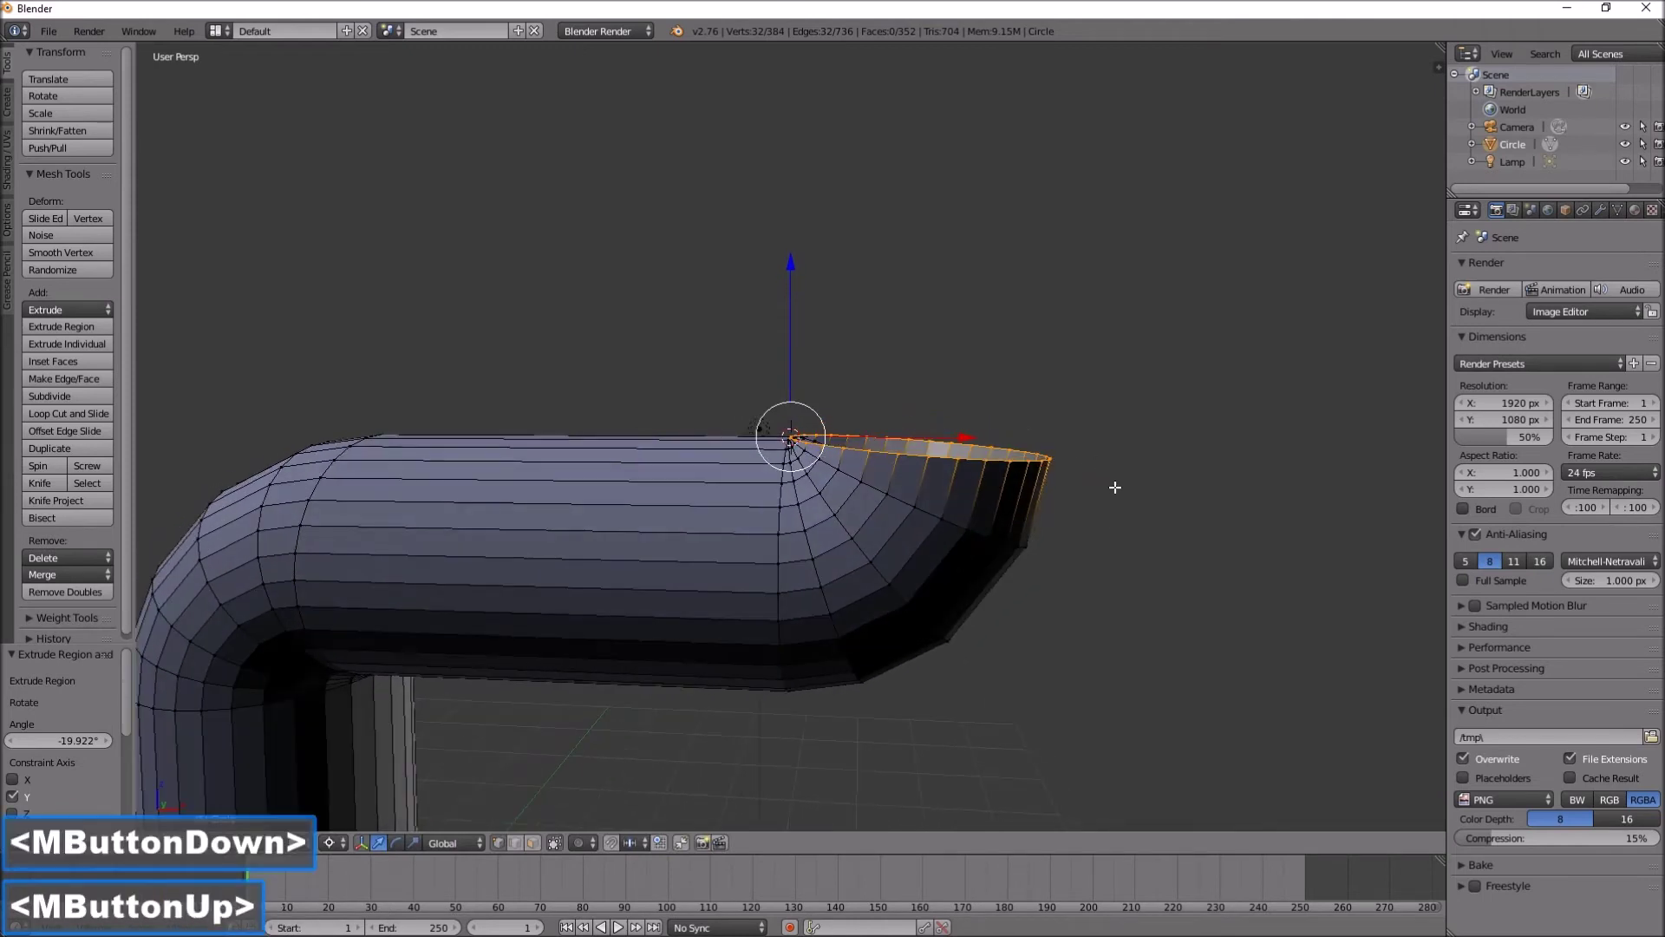
key(r)
key(y)
click(1116, 473)
middle_drag(1170, 416, 1169, 442)
scroll(1167, 439, down, 2)
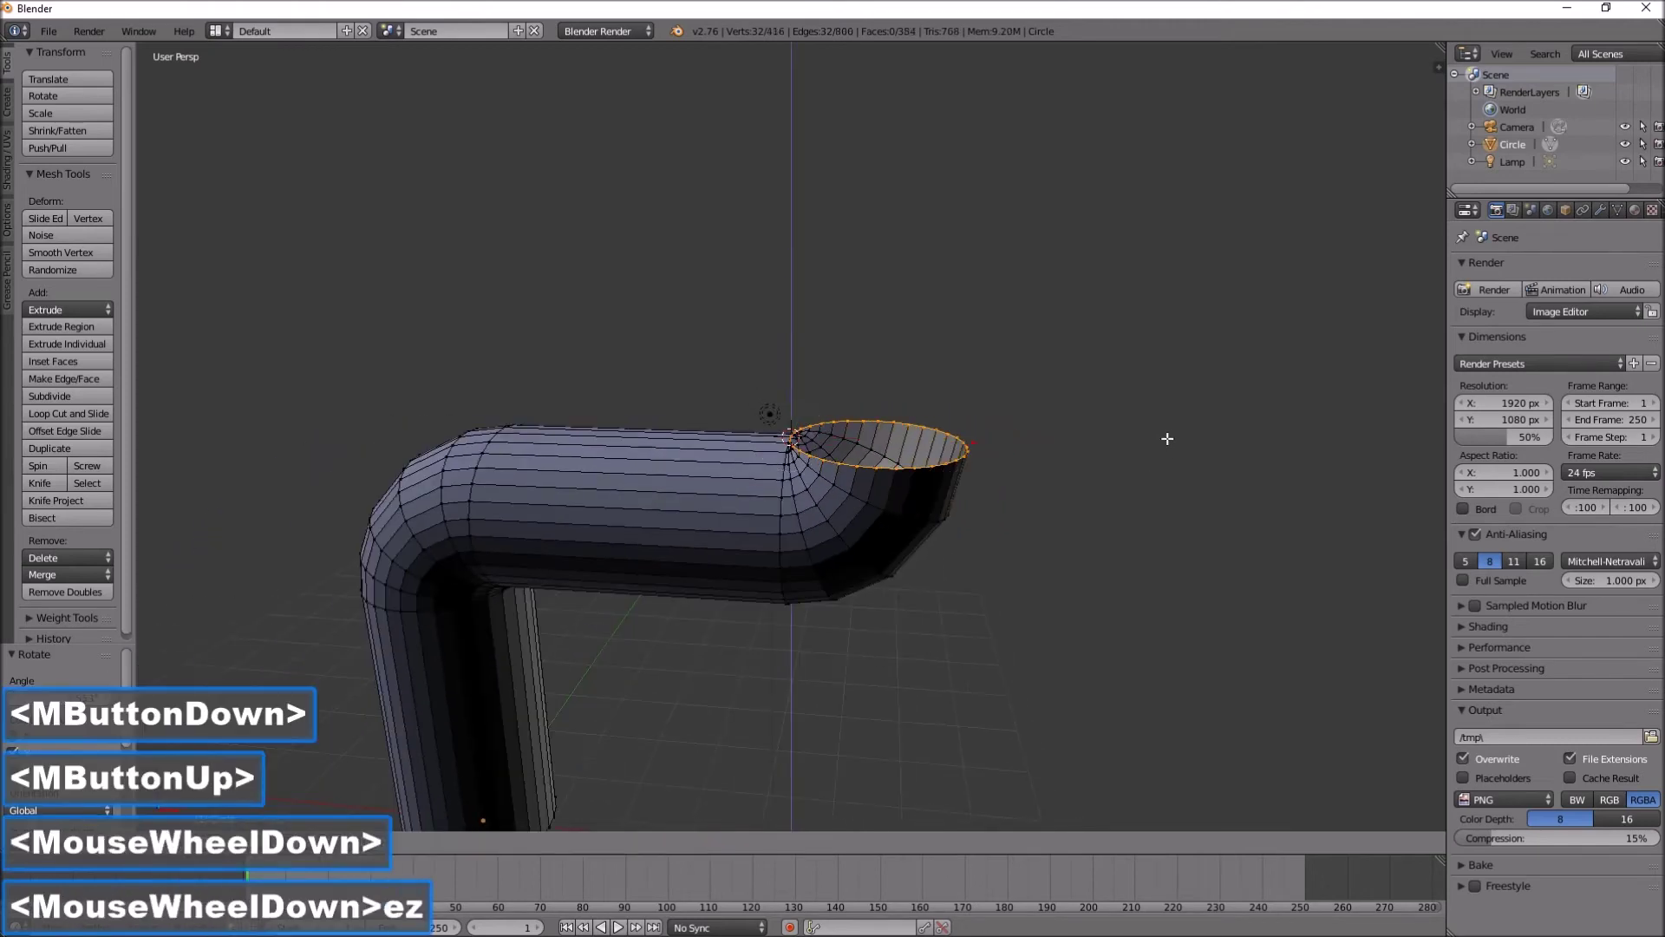
Step: Extrude the end ring straight up along Z into a short upright section
key(z)
click(1211, 300)
middle_drag(1211, 300, 1031, 386)
Step: Deselect all, select one vertex on the rim's left edge, and snap the 3D cursor there
key(a)
scroll(663, 422, up, 2)
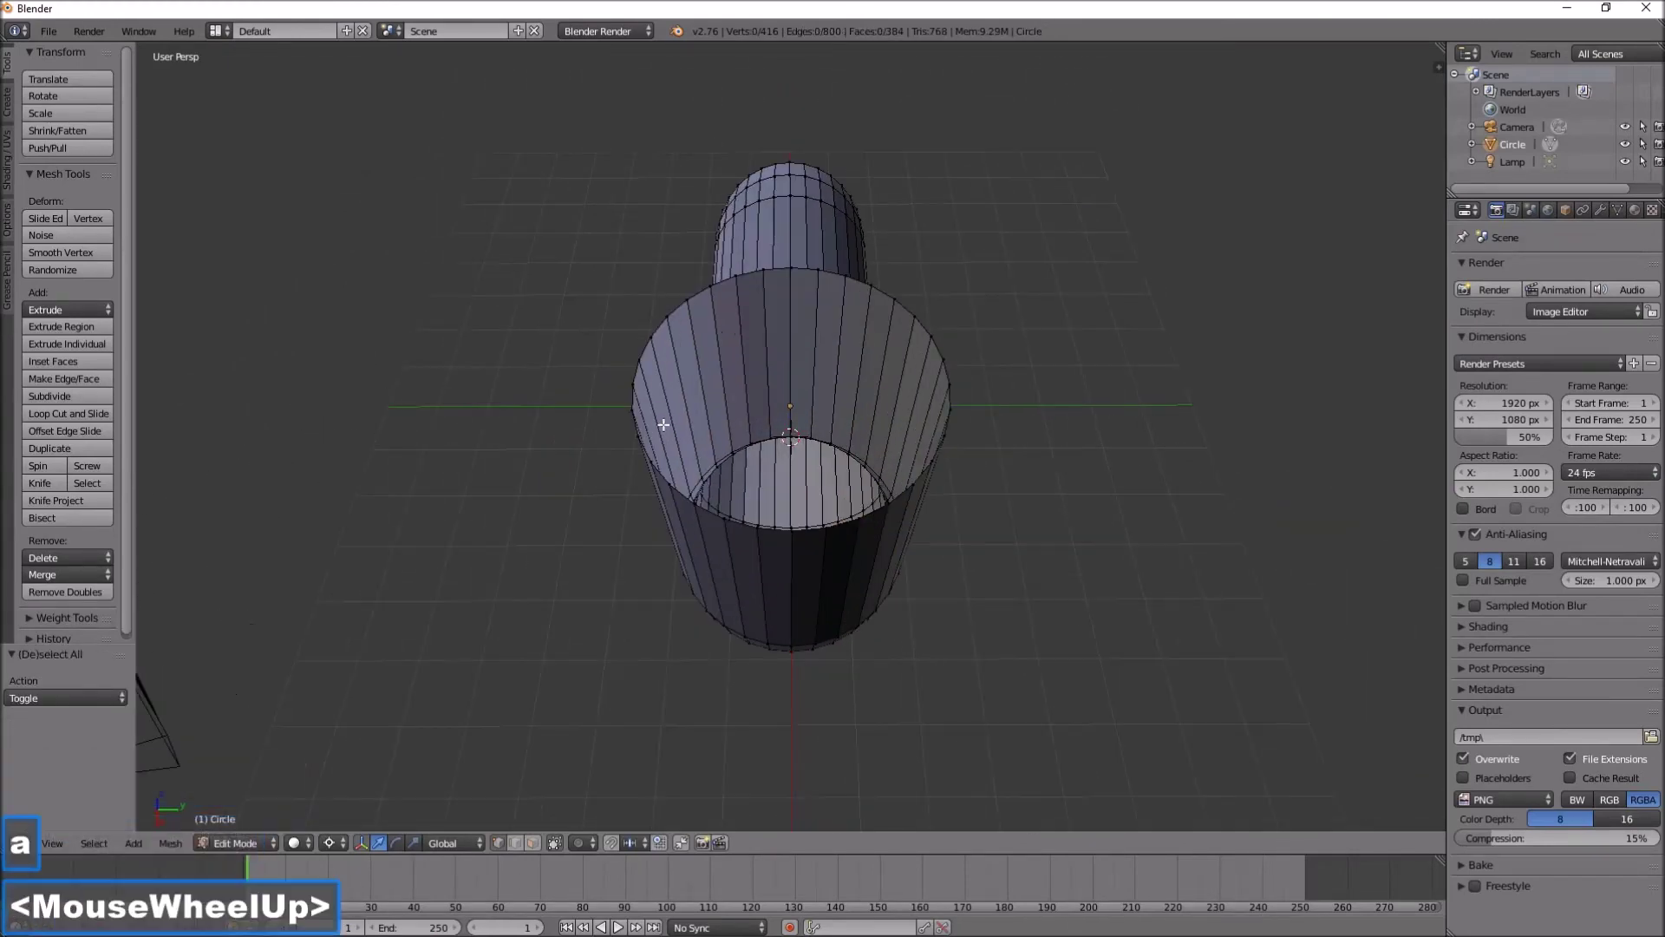
middle_drag(746, 451, 787, 475)
key(b)
drag(618, 455, 650, 477)
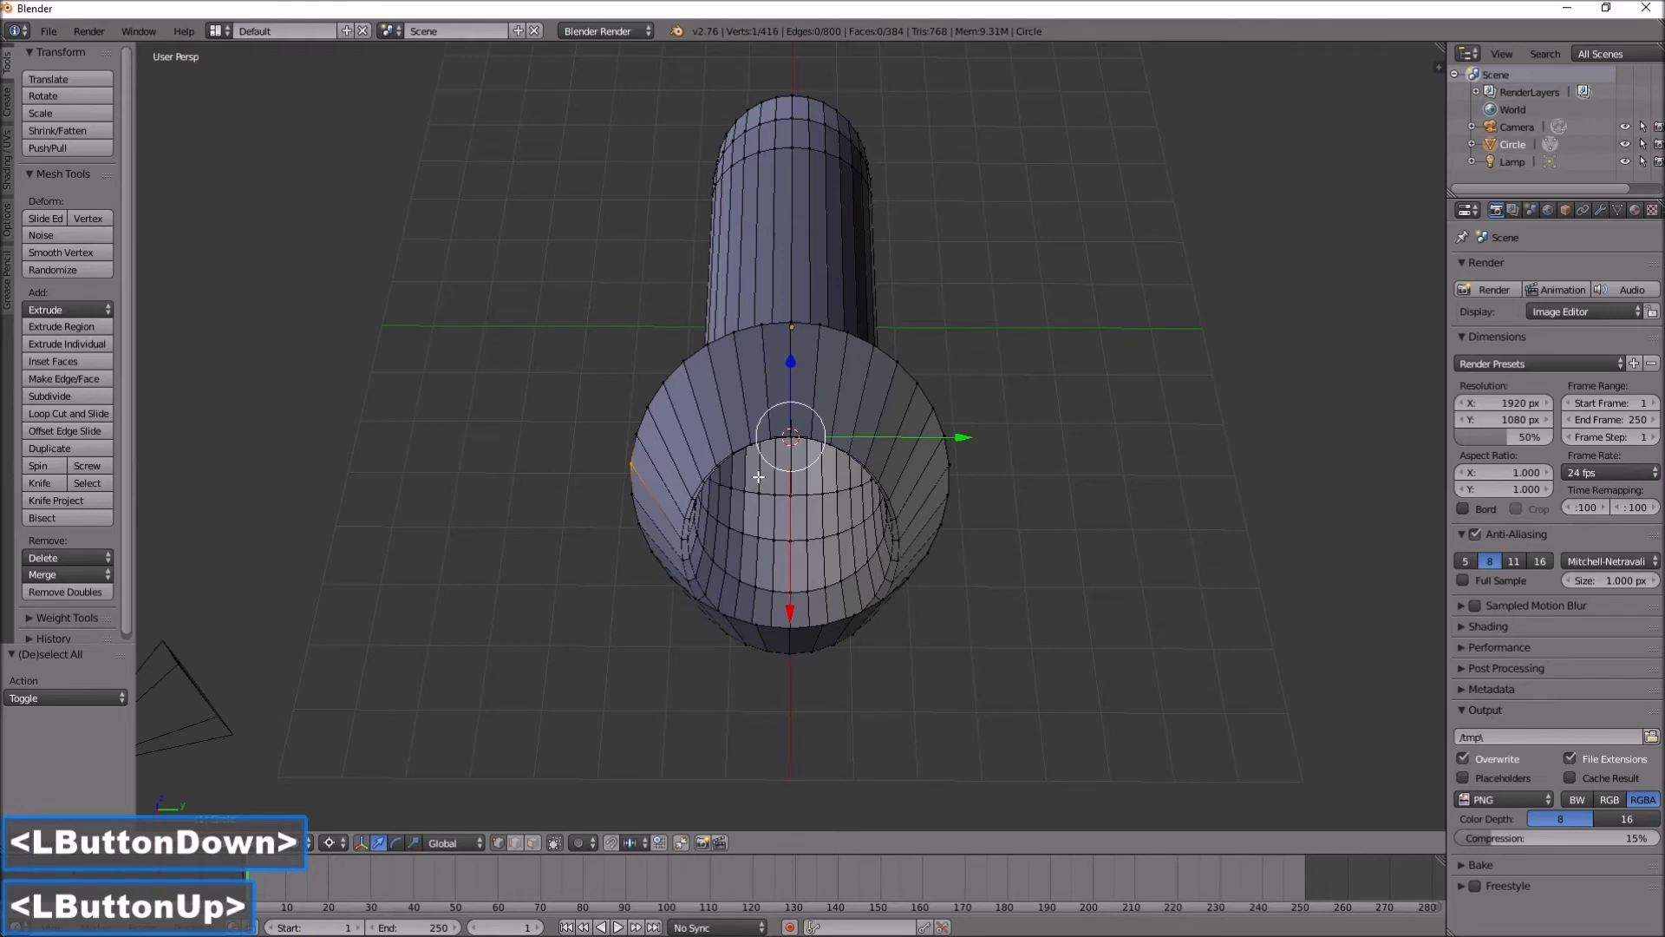
key(shift+s)
click(718, 478)
Step: Box-select the whole top rim ring of the upright section
middle_drag(1091, 584, 1096, 478)
drag(614, 157, 989, 271)
middle_drag(1023, 309, 1032, 368)
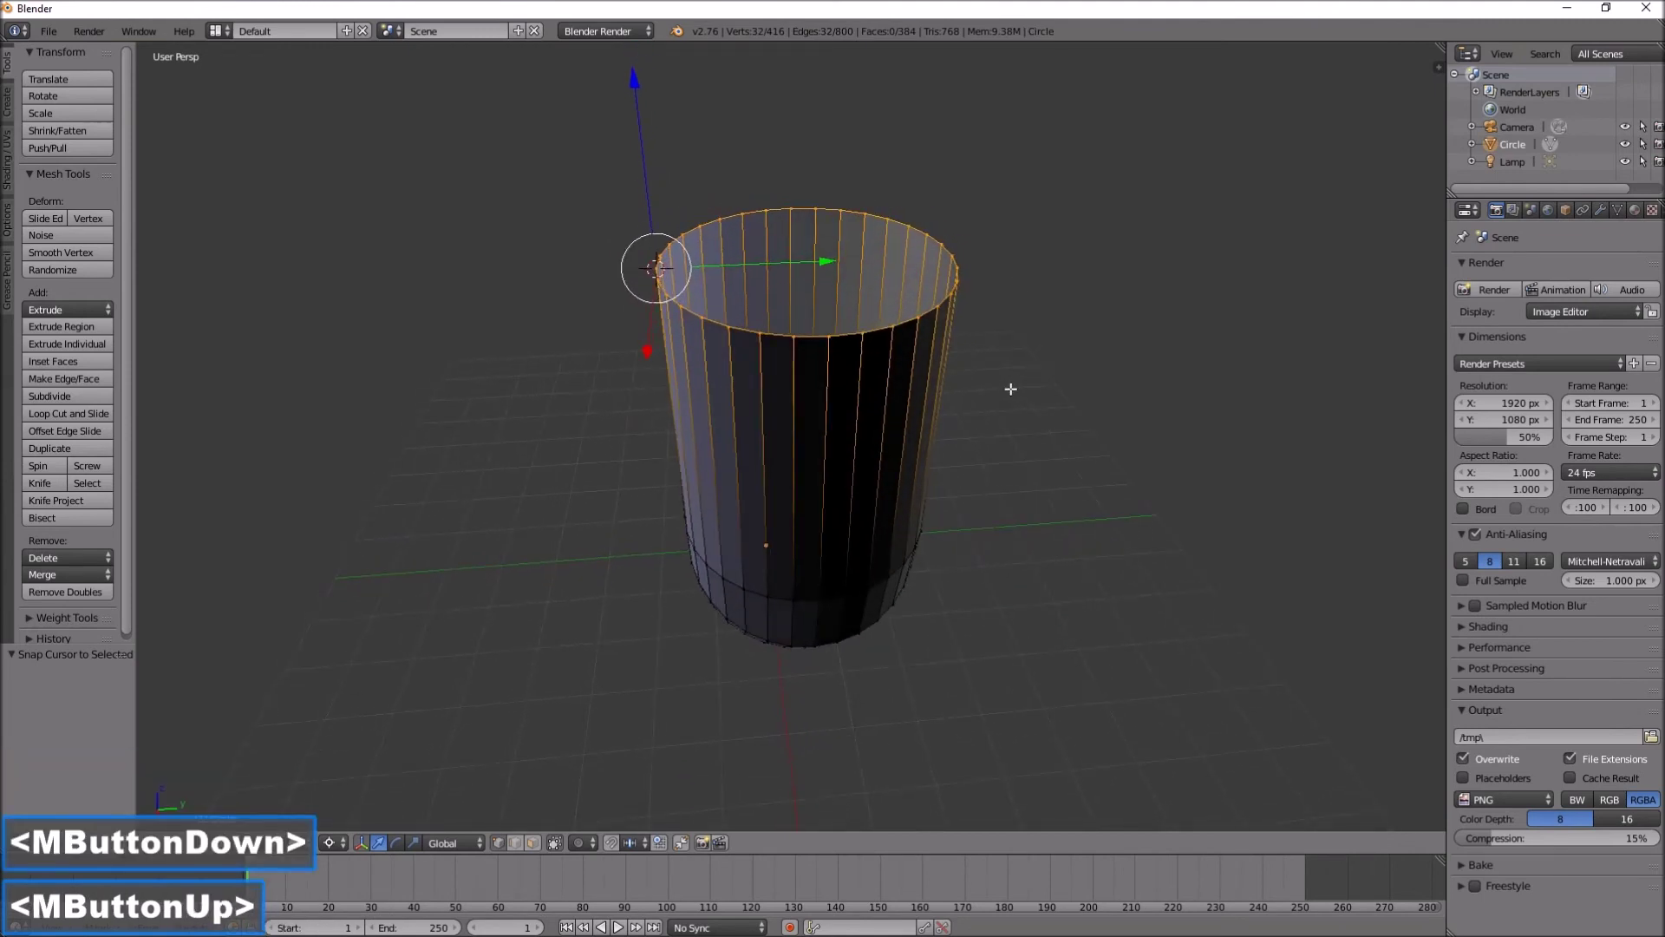
Step: Extrude the top ring twice, rotating each new ring about X around the cursor
key(e)
key(r)
key(x)
click(1070, 400)
middle_drag(1069, 400, 1143, 502)
key(e)
key(r)
click(967, 278)
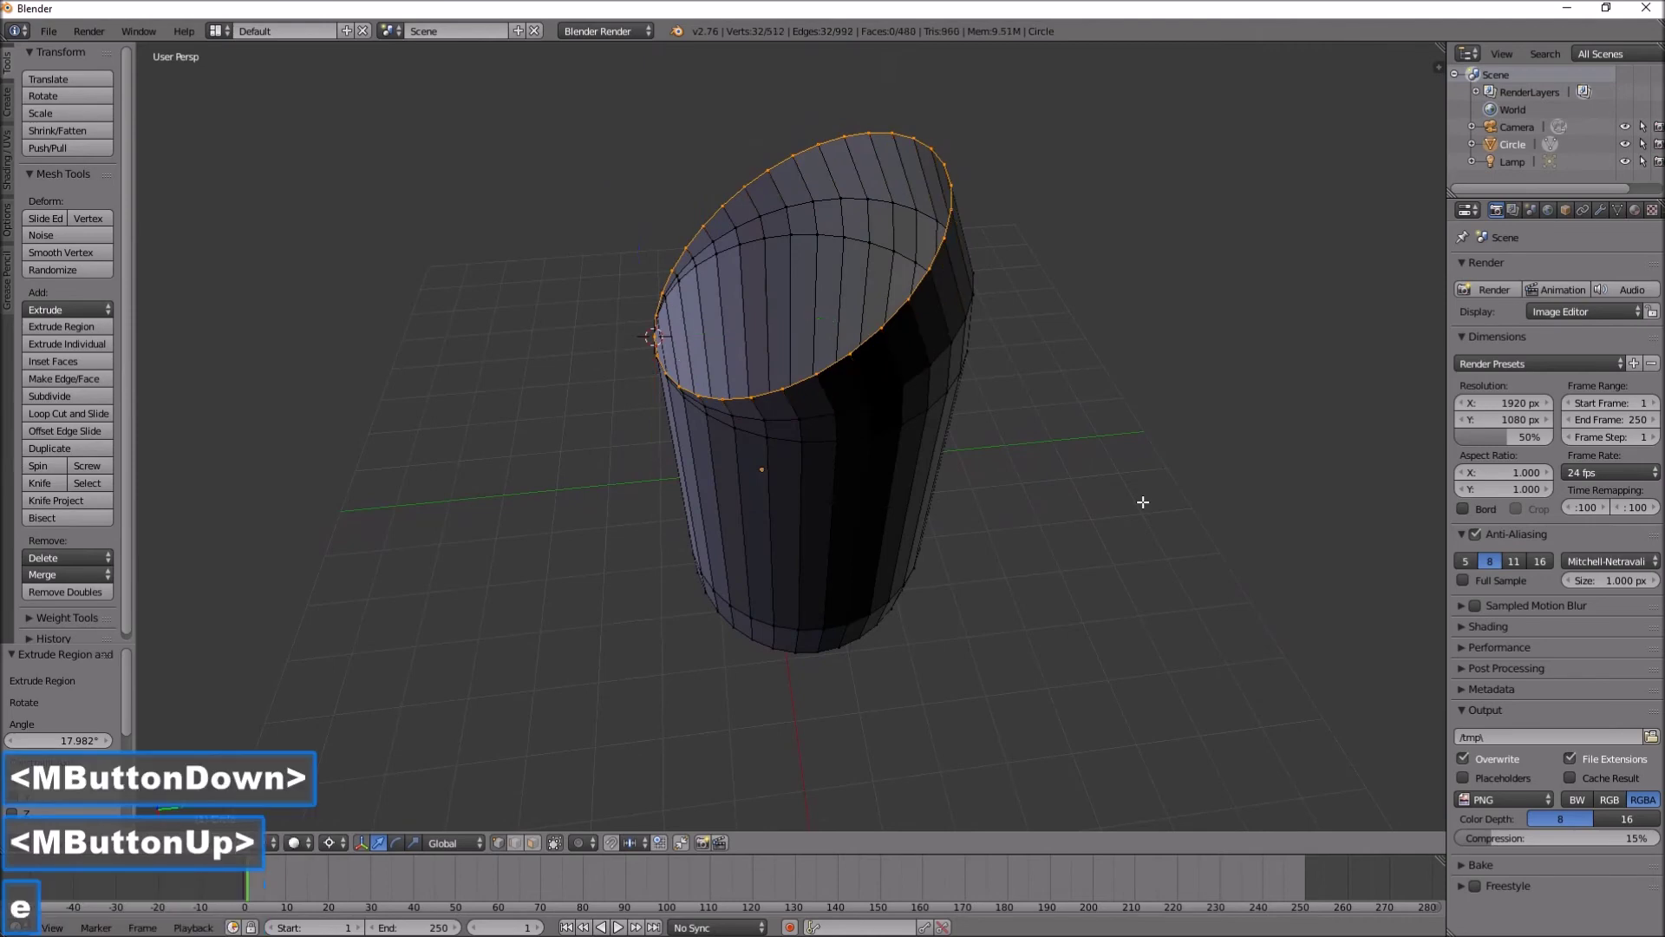
Step: Add two more X-rotated ring segments to complete the third elbow
key(e)
key(r)
key(x)
click(1052, 368)
middle_drag(1052, 368, 1092, 379)
scroll(1092, 379, down, 5)
scroll(1092, 379, up, 2)
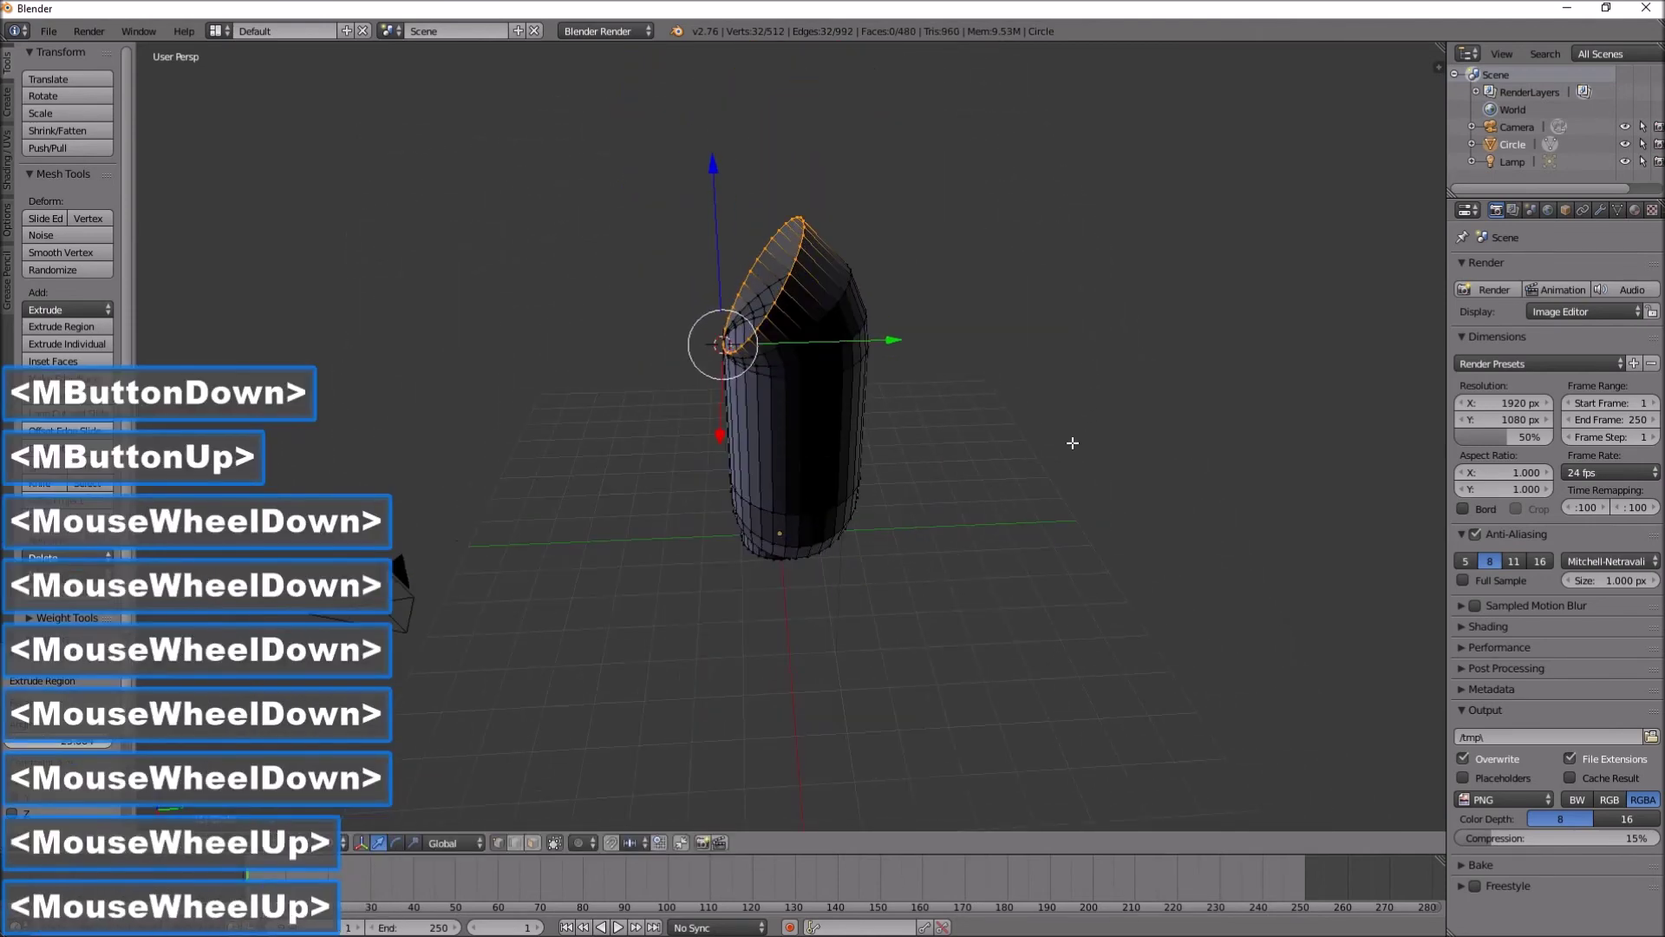
key(e)
key(r)
key(x)
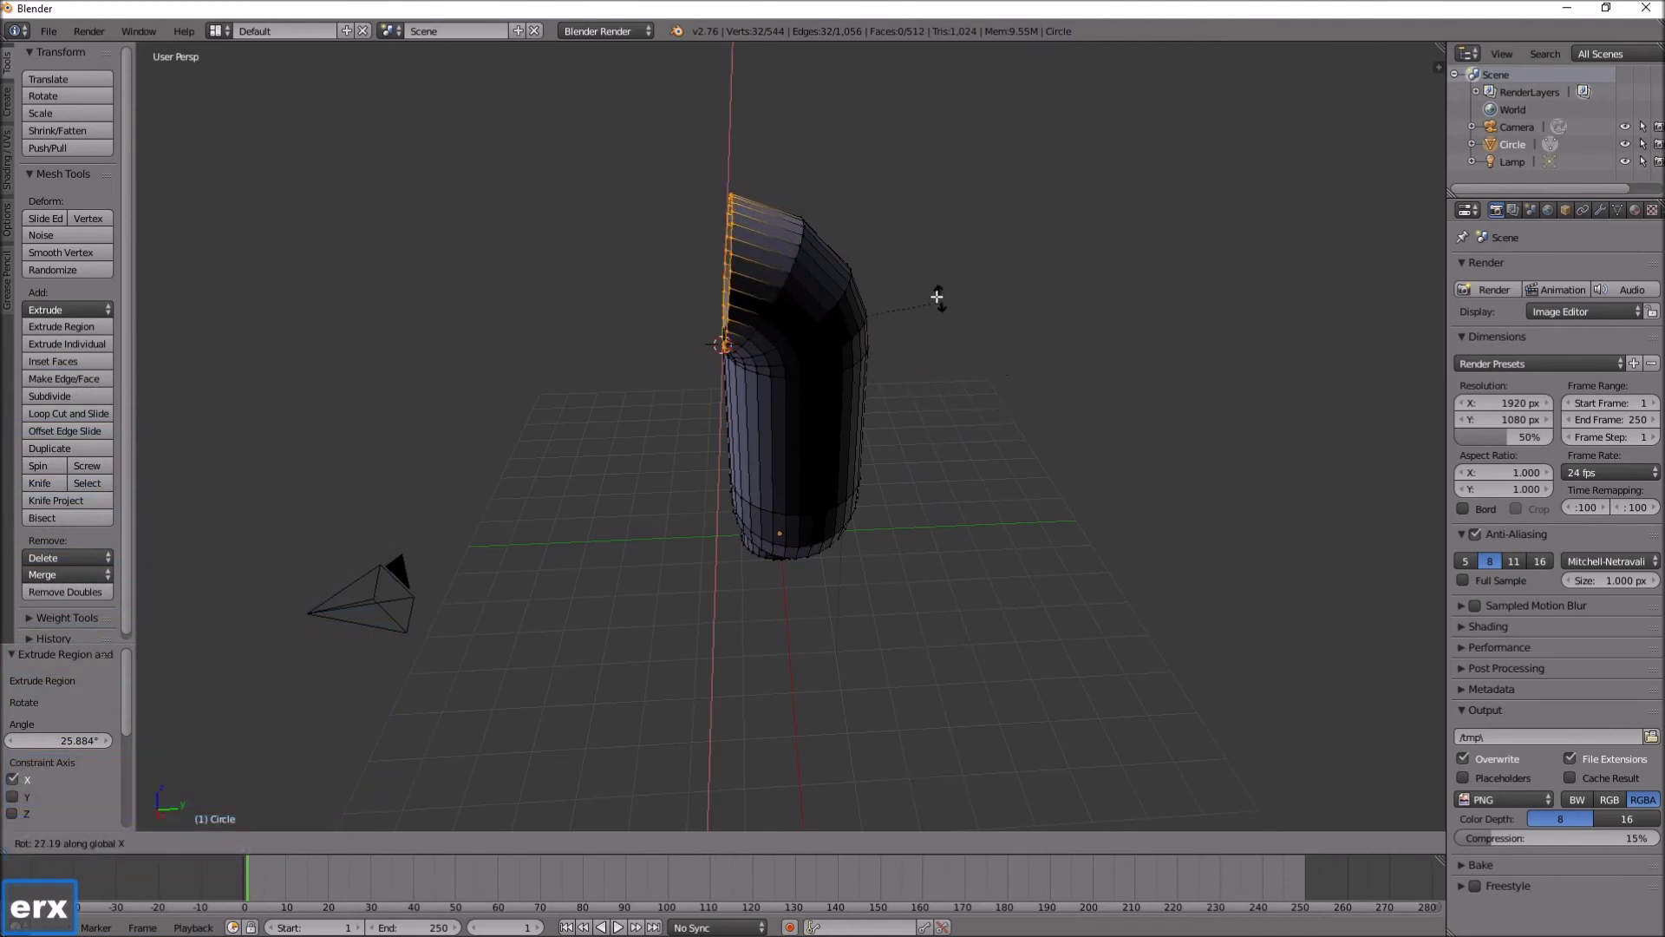
click(929, 287)
mouse_move(1023, 364)
middle_down()
mouse_move(1044, 409)
mouse_move(1052, 374)
middle_up()
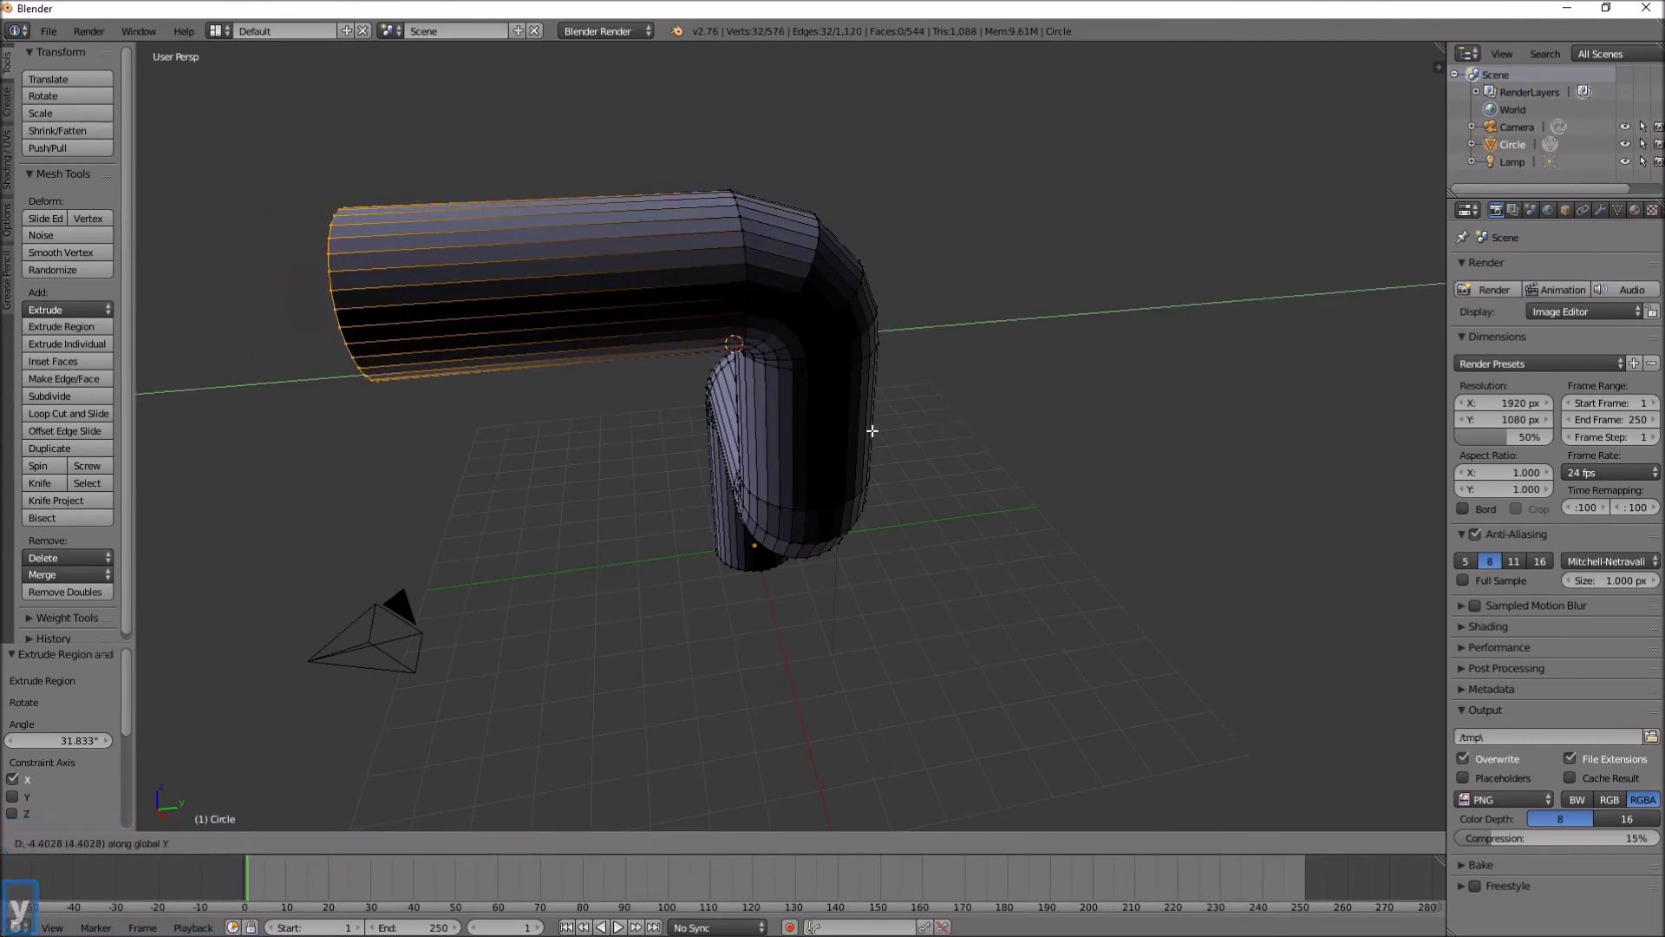
Step: Extrude a straight section 2.5 units along negative Y from the third elbow
click(978, 408)
middle_drag(1070, 517, 528, 466)
middle_drag(690, 463, 1081, 461)
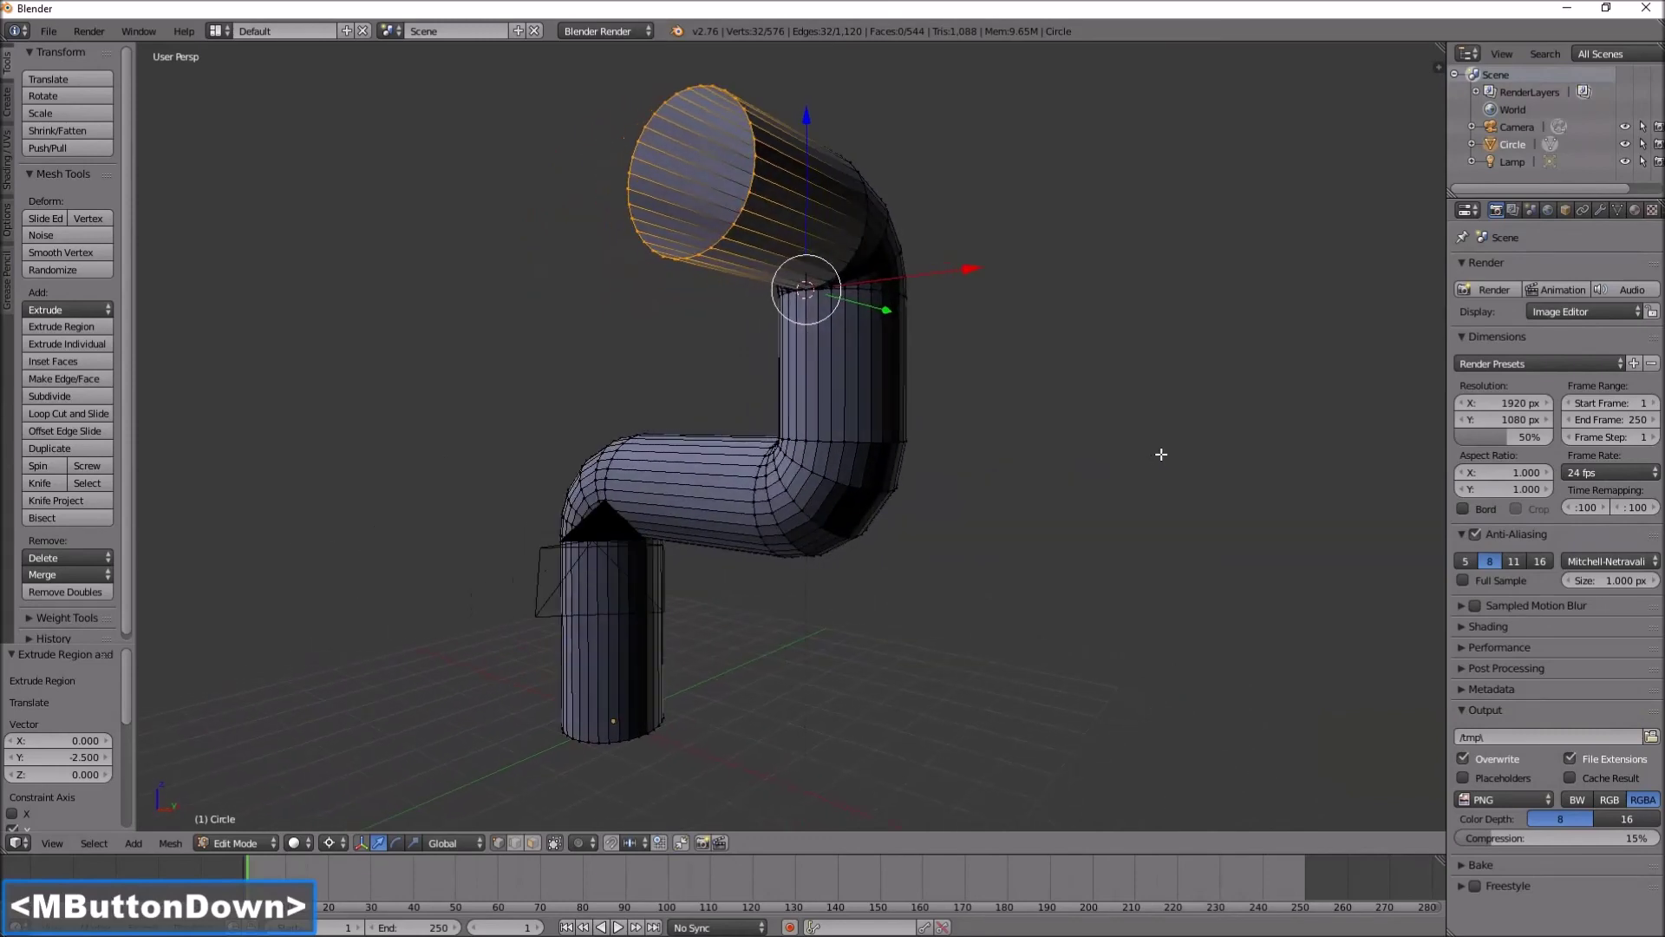